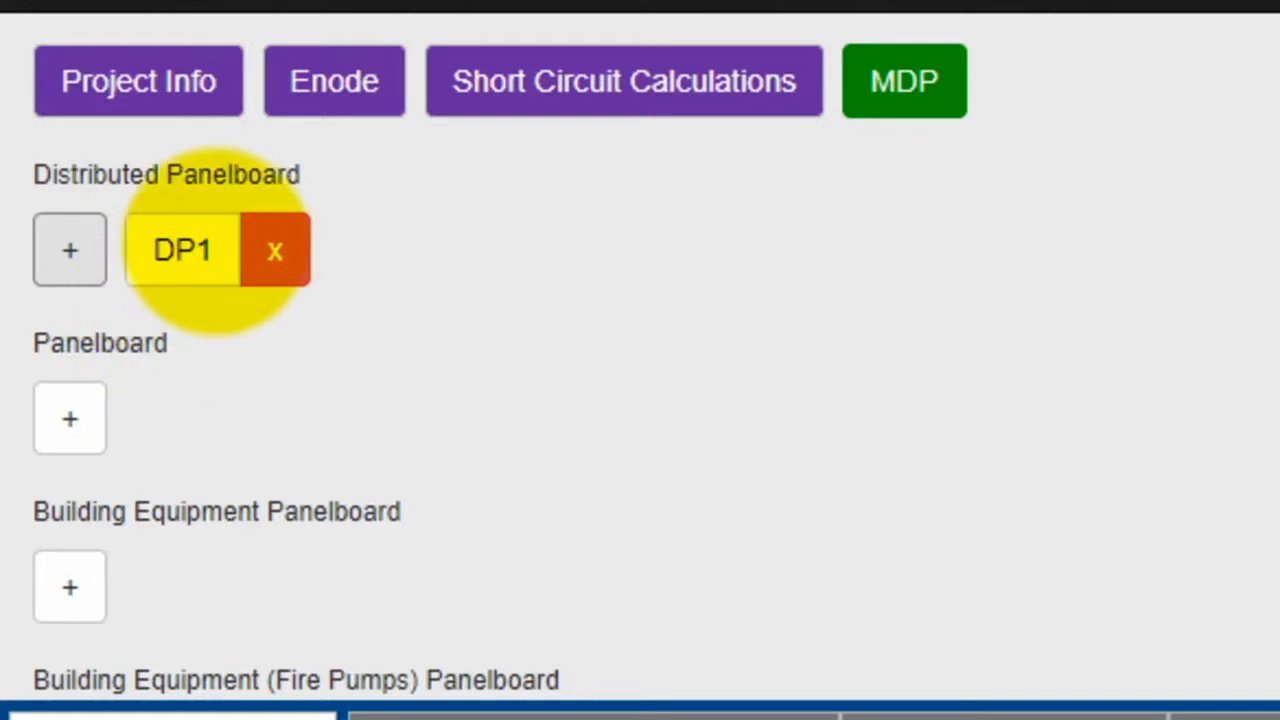
Step: Rename the distributed panelboard DP1 as HDP and return to the project's equipment overview
{"action": "left_click", "coordinate": [200, 240]}
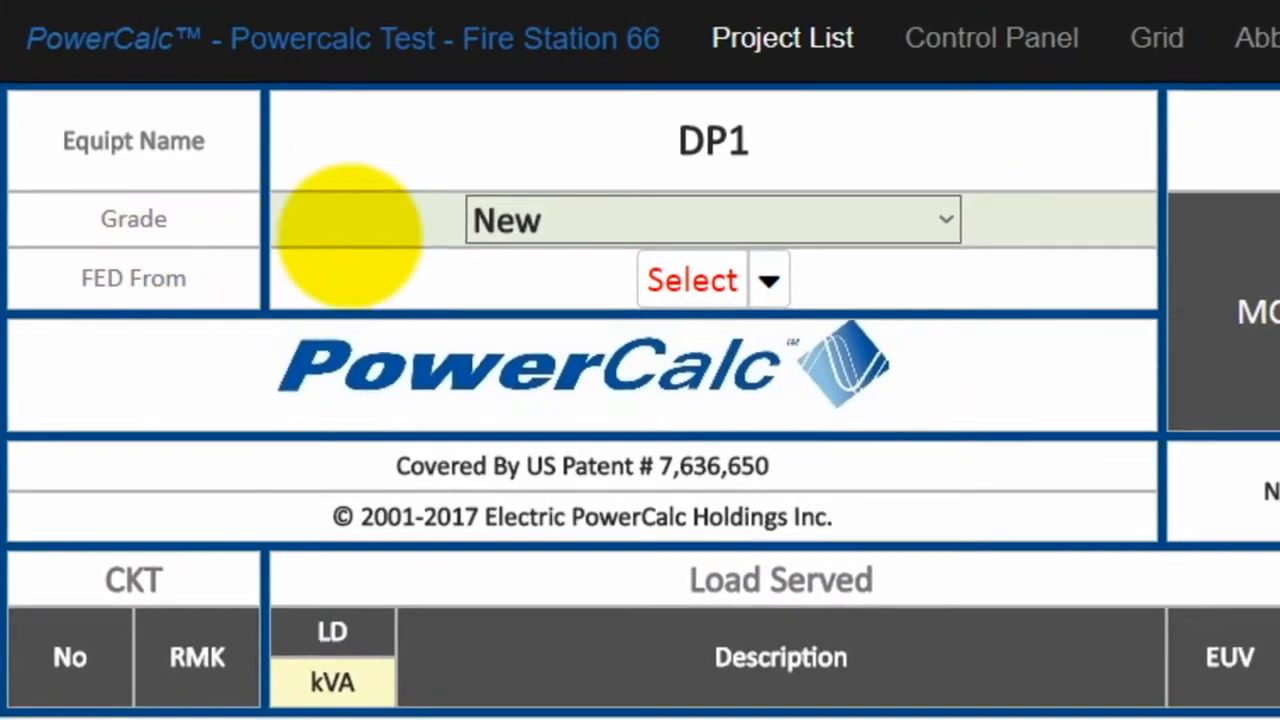
{"action": "double_click", "coordinate": [714, 140]}
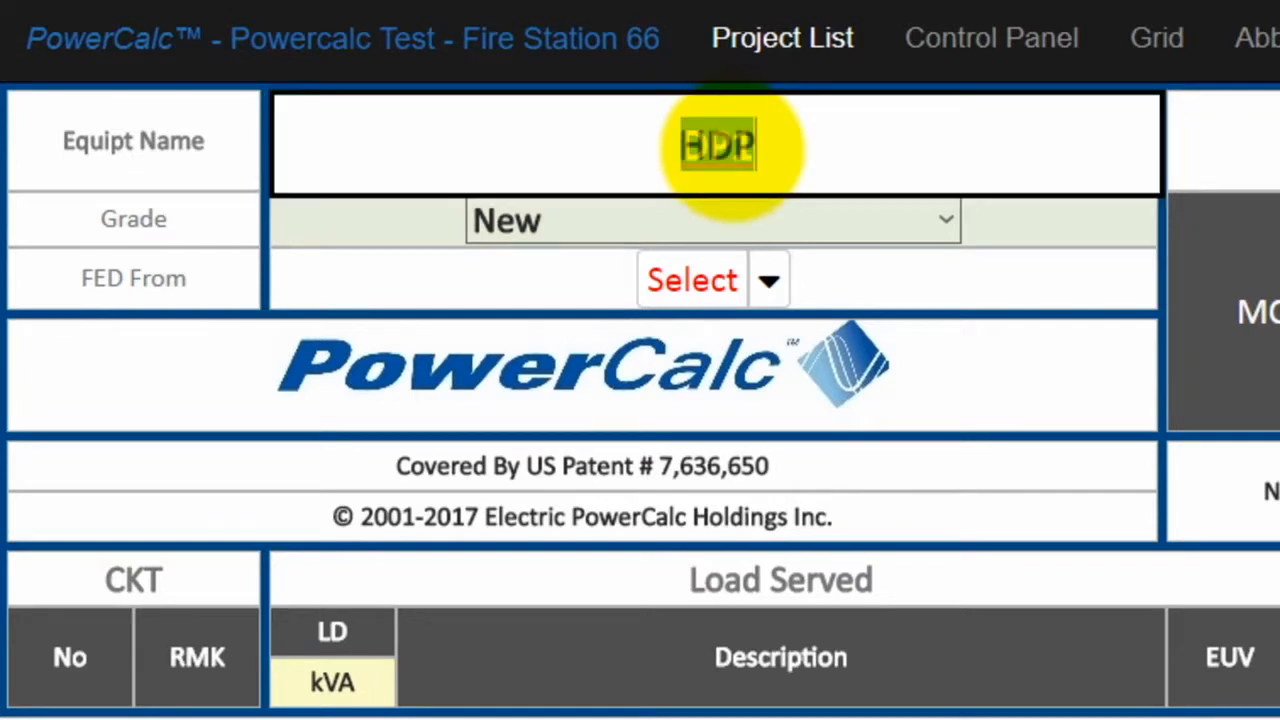
{"action": "type", "text": "HDP"}
{"action": "left_click", "coordinate": [993, 35]}
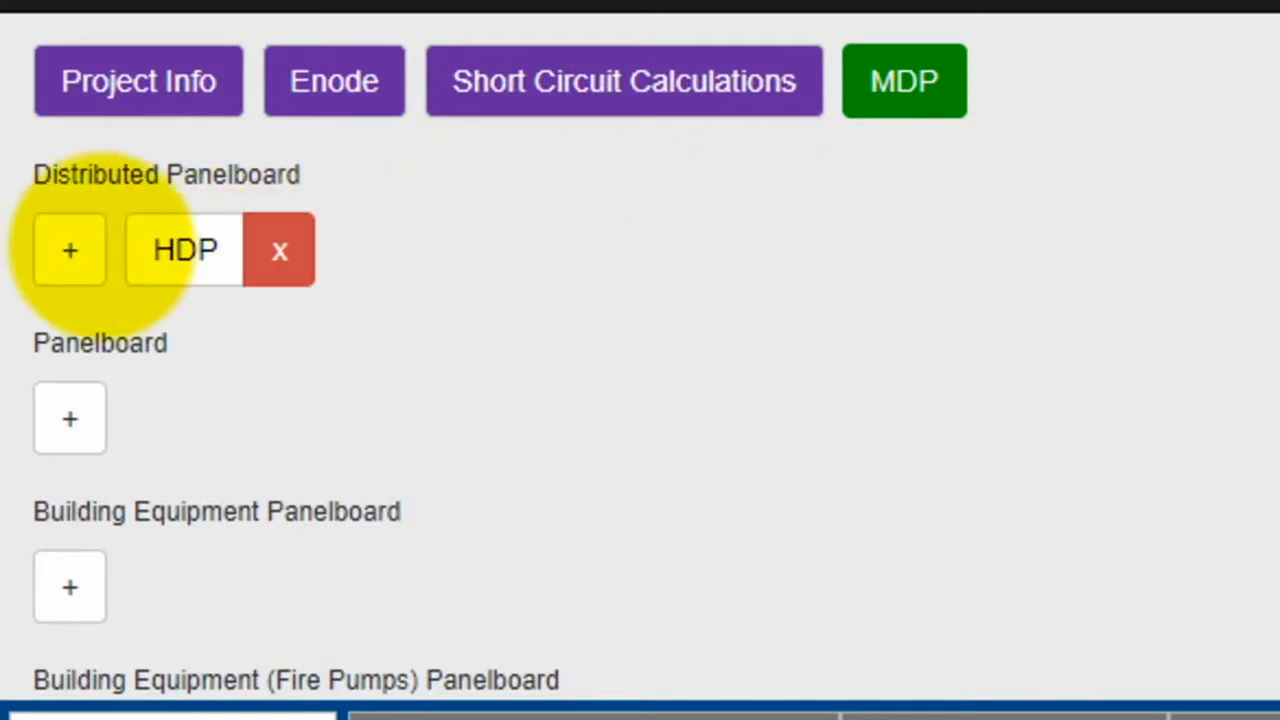
Step: Add a second distributed panelboard and name it LDP
{"action": "left_click", "coordinate": [70, 250]}
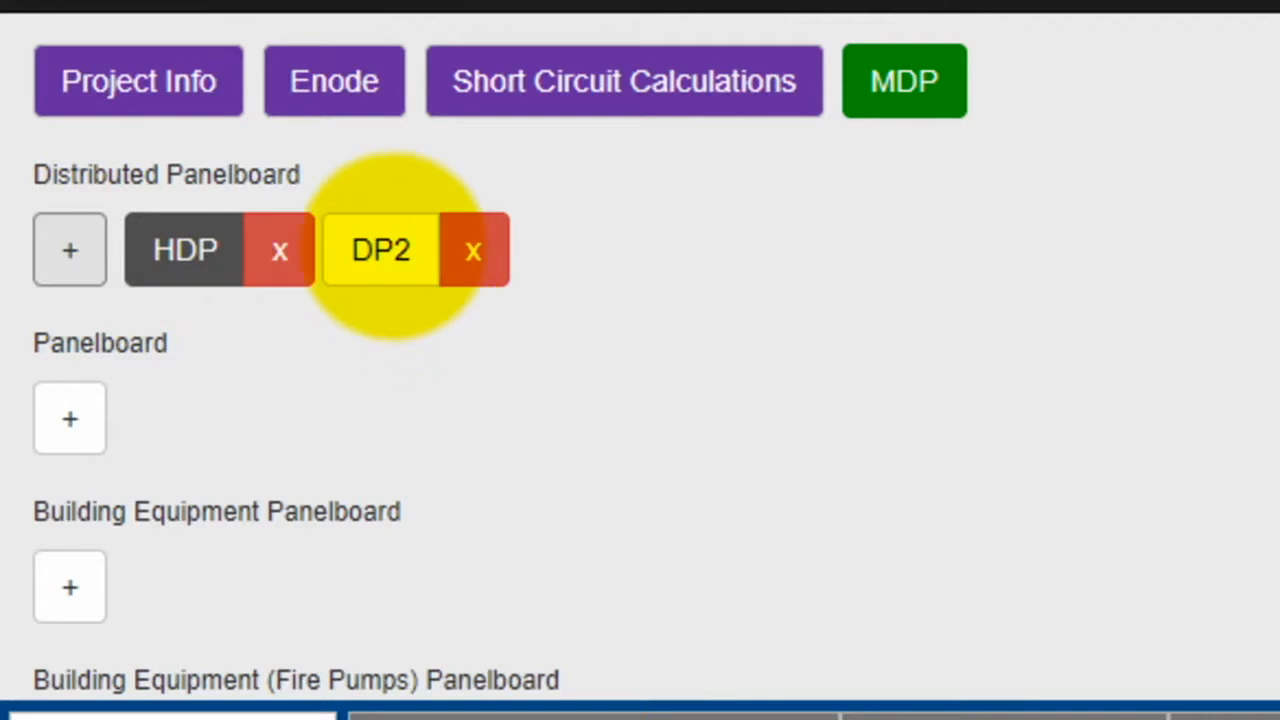
{"action": "left_click", "coordinate": [381, 250]}
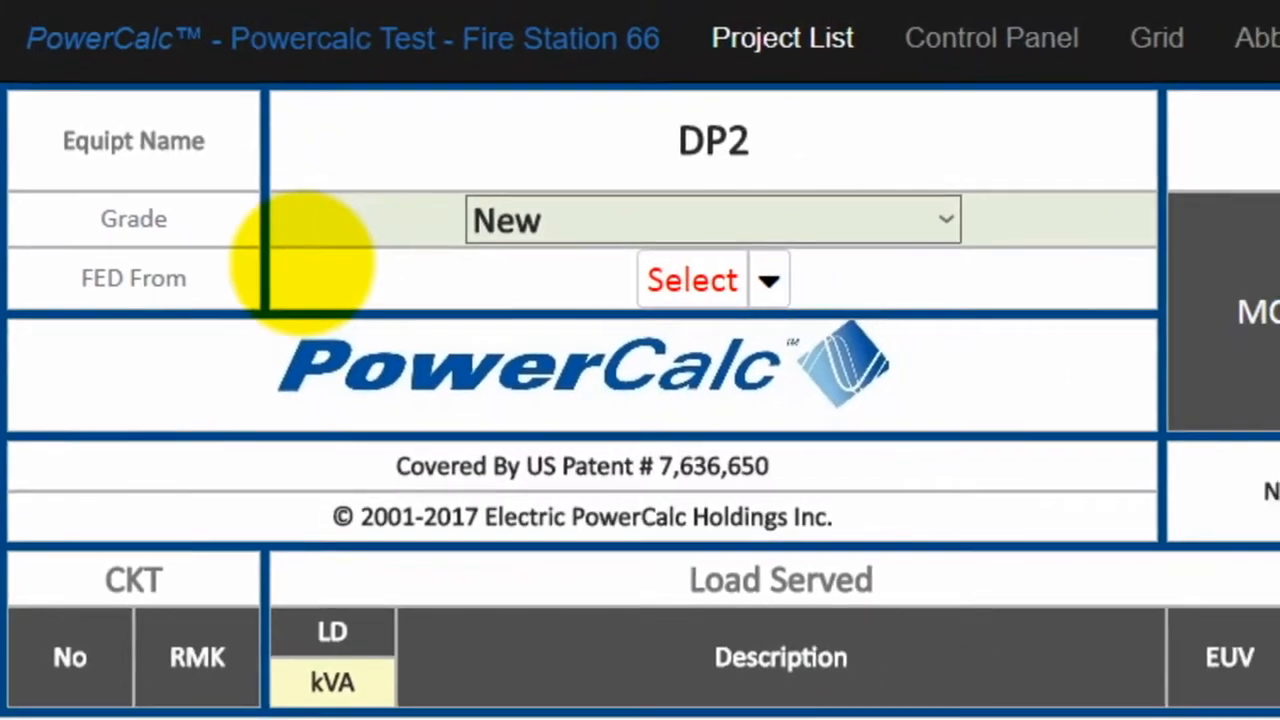
{"action": "left_click", "coordinate": [714, 143]}
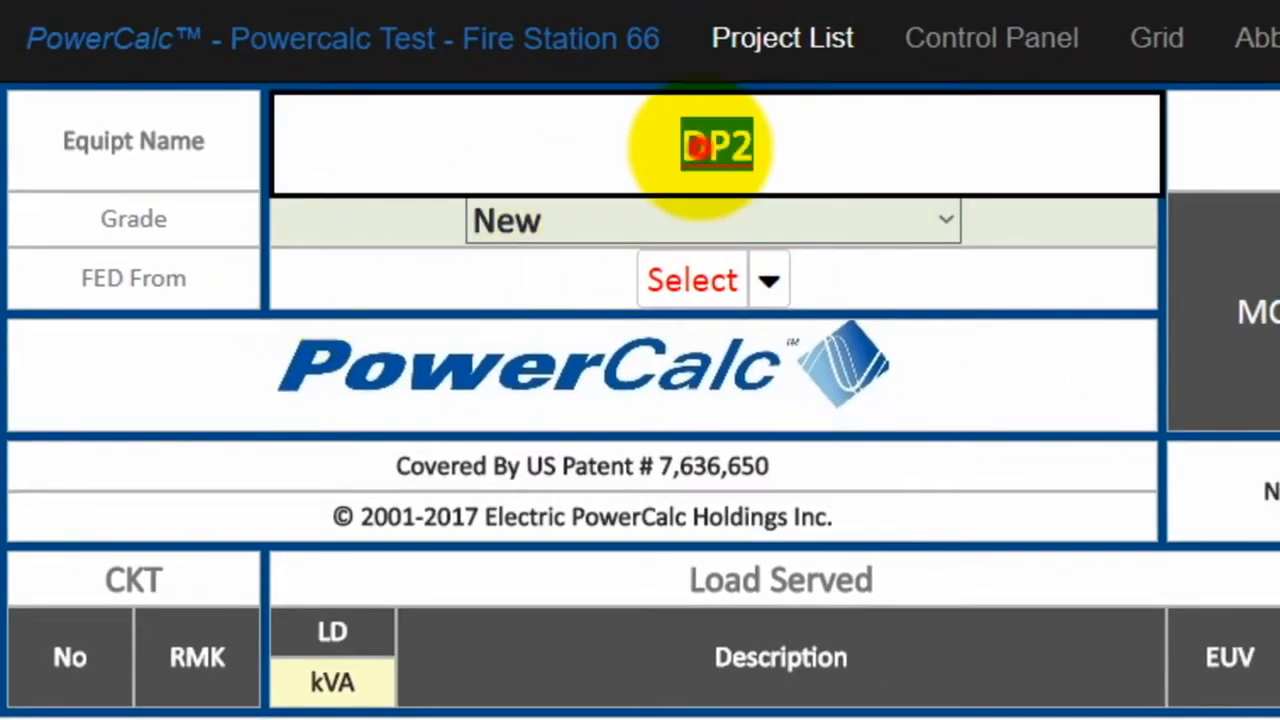
{"action": "type", "text": "LDP"}
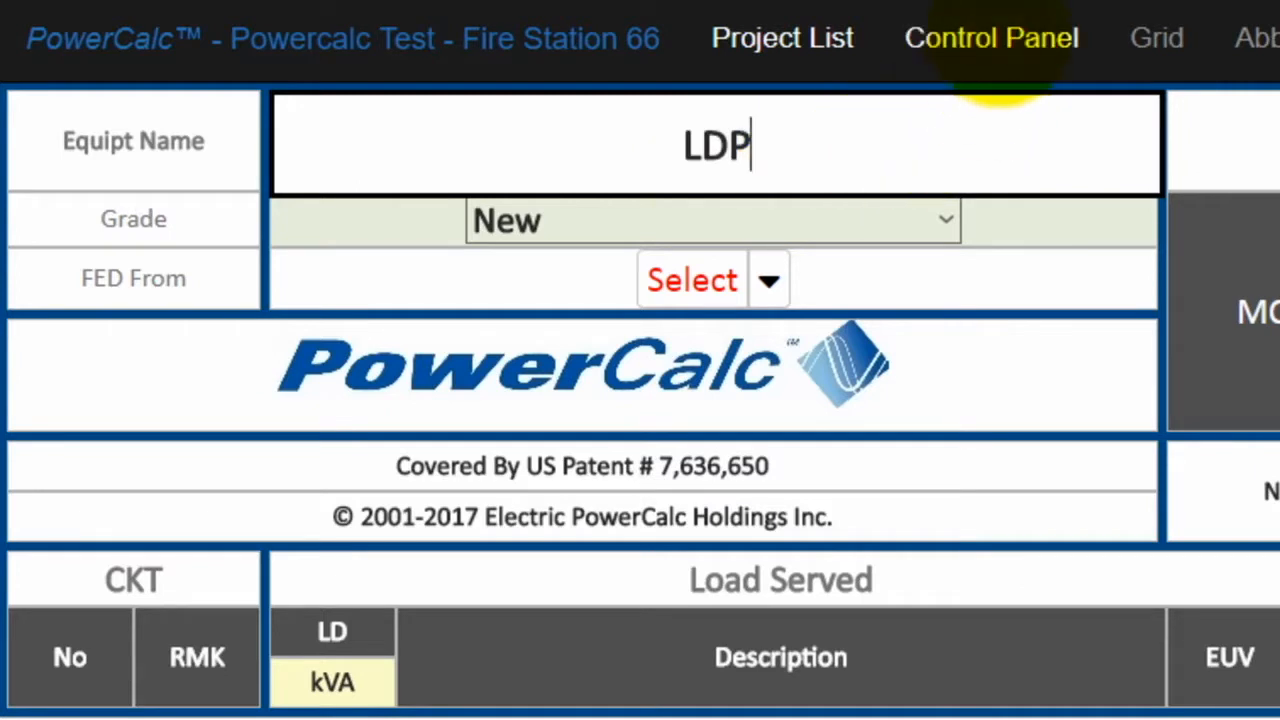
{"action": "left_click", "coordinate": [997, 38]}
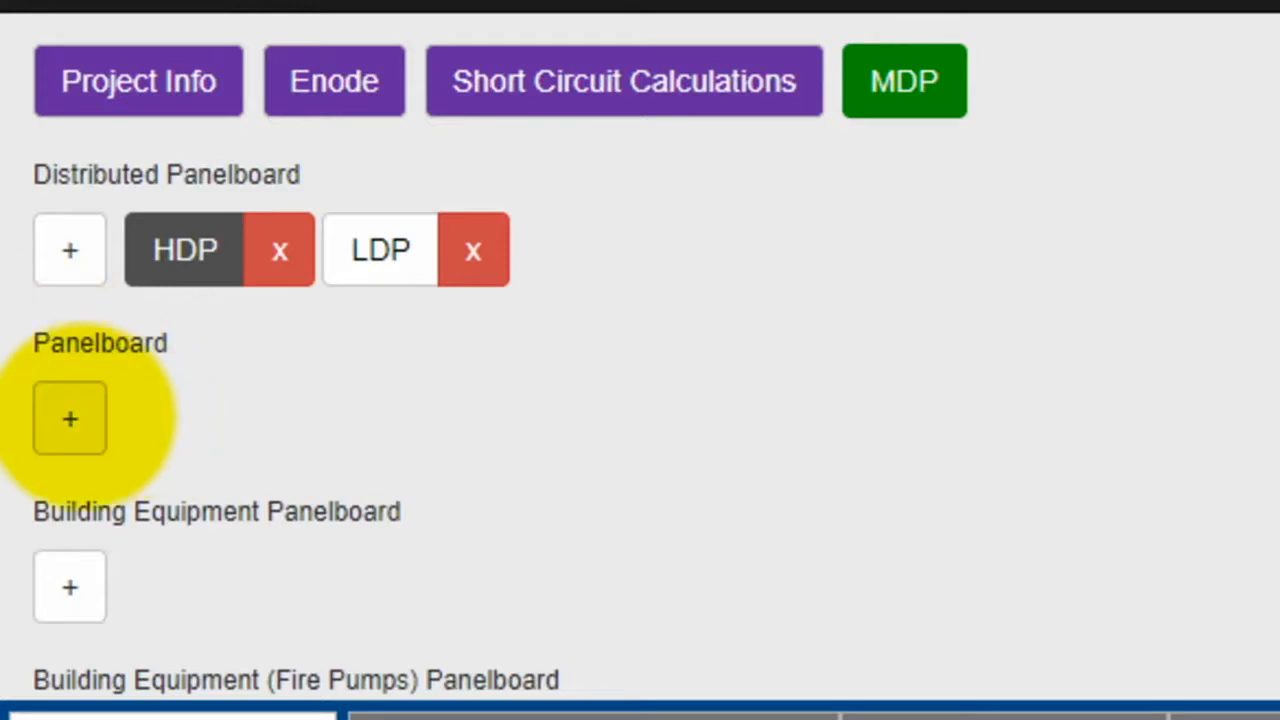
Step: Add a first panelboard to the Panelboard group and name it HA
{"action": "left_click", "coordinate": [70, 418]}
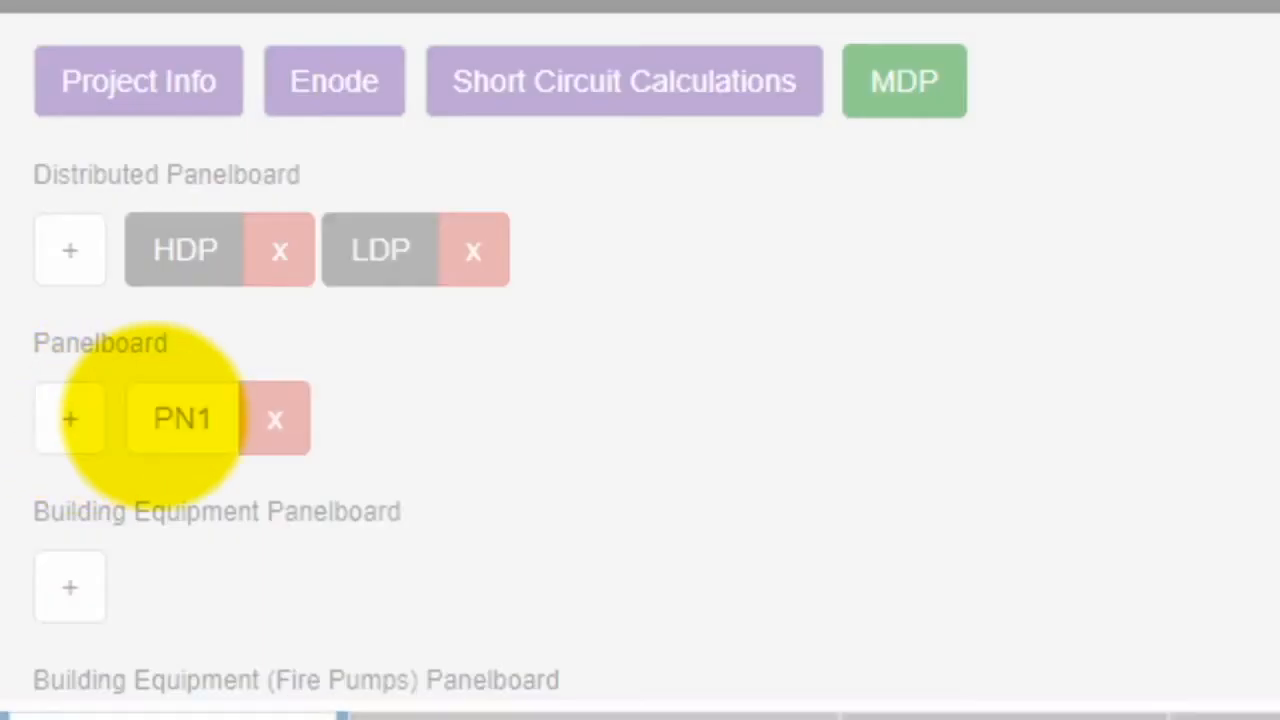
{"action": "left_click", "coordinate": [177, 410]}
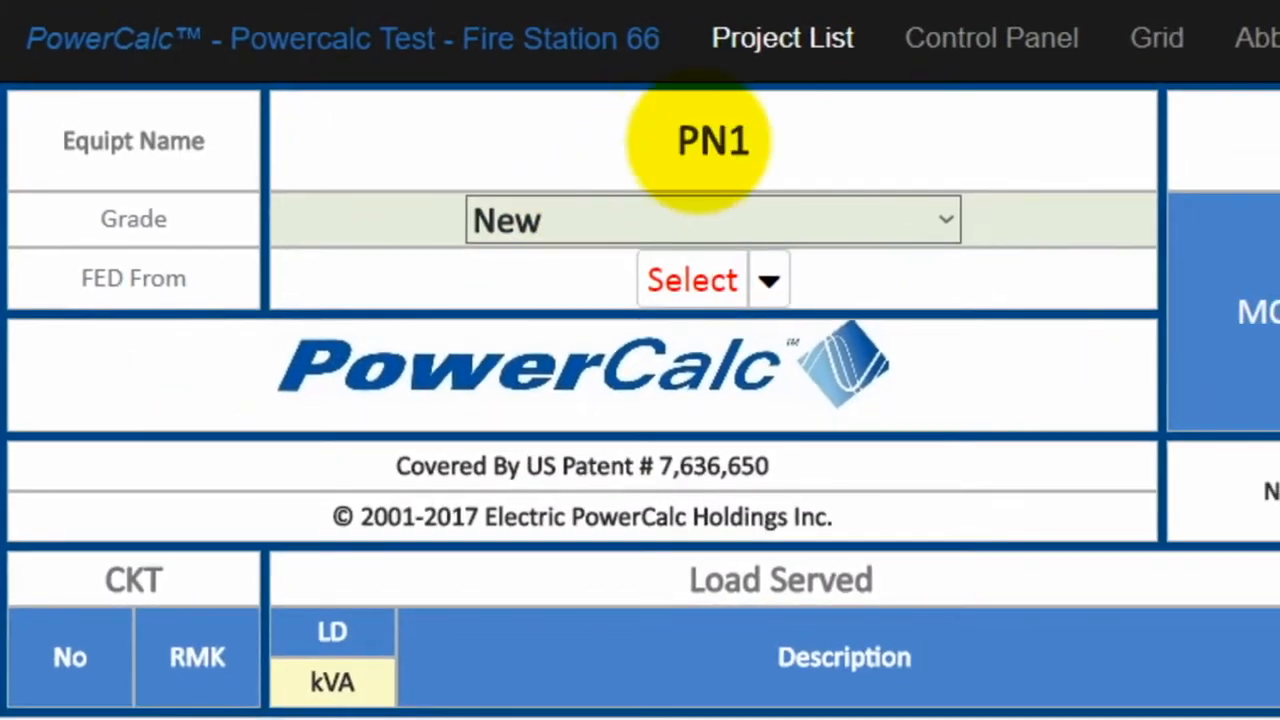
{"action": "double_click", "coordinate": [700, 141]}
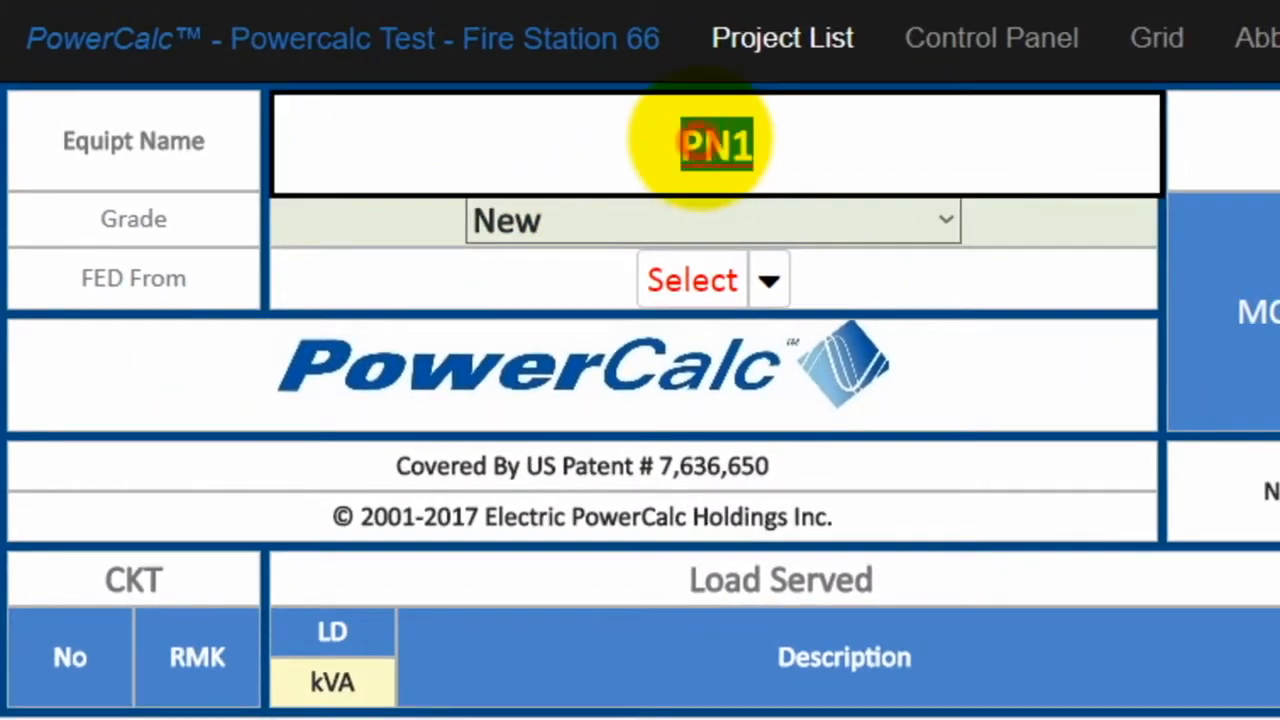
{"action": "type", "text": "HA"}
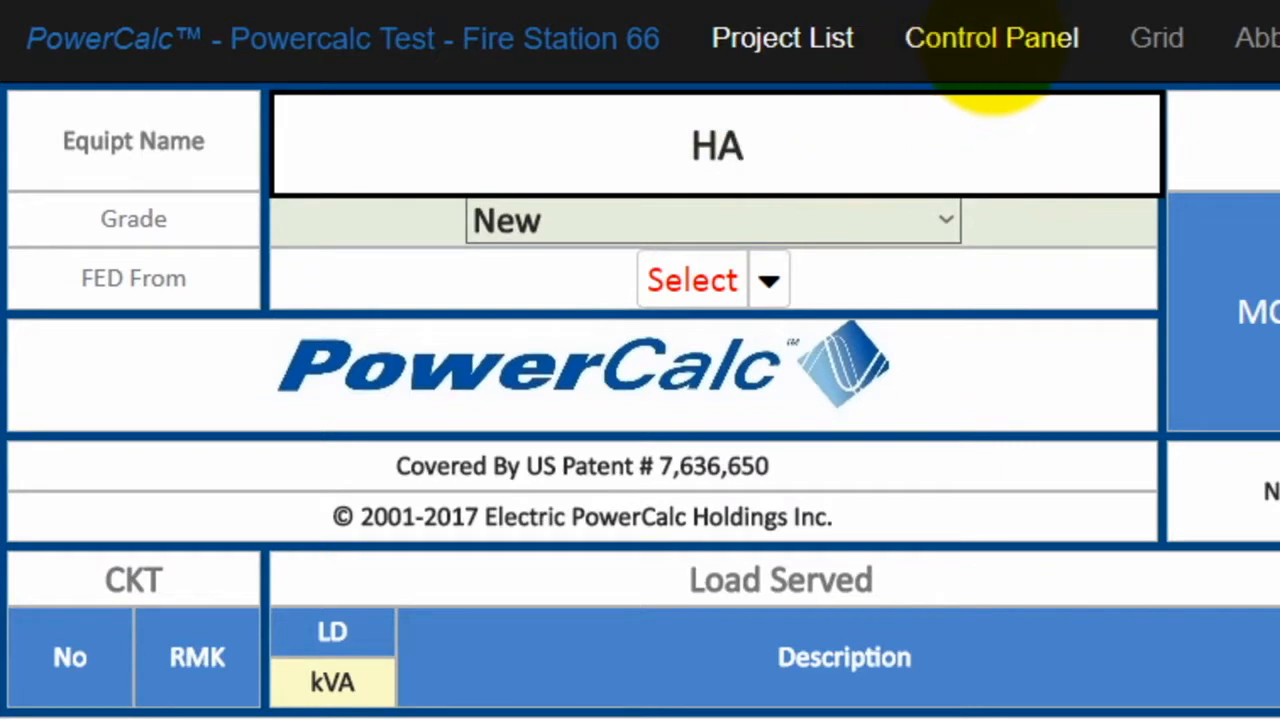
{"action": "left_click", "coordinate": [990, 40]}
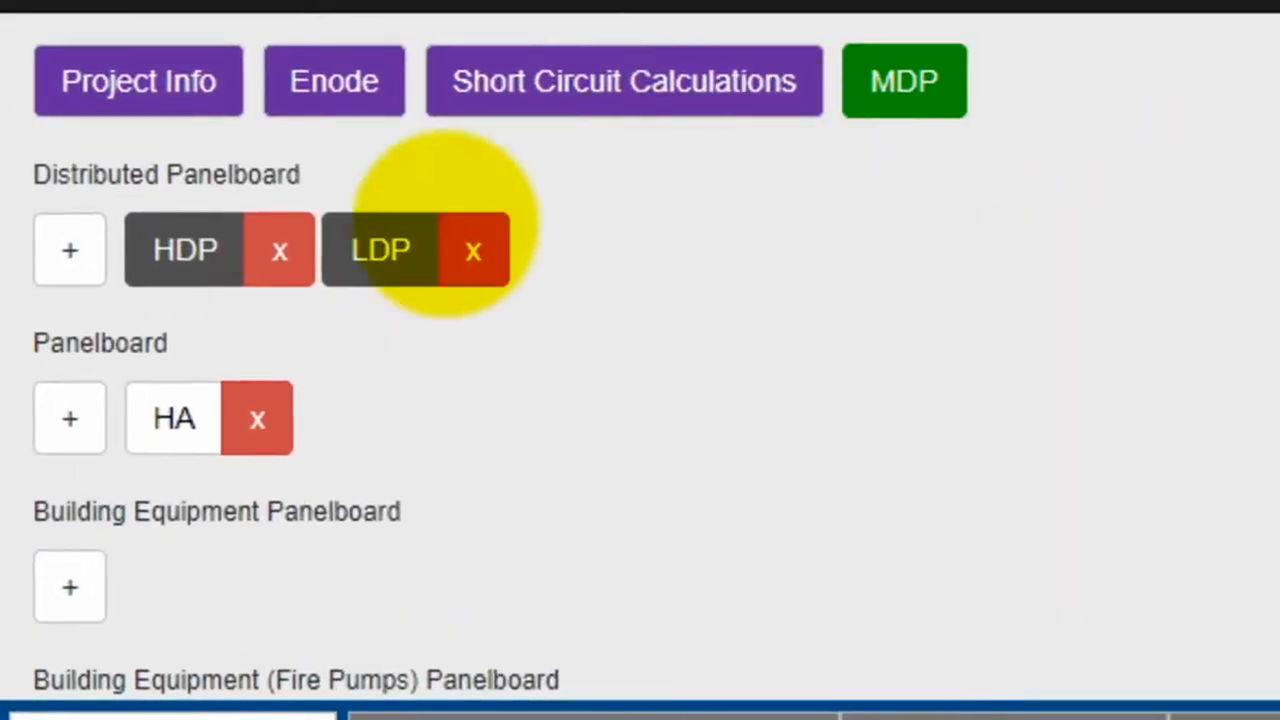
Step: Add a second panelboard to the Panelboard group and name it LA
{"action": "left_click", "coordinate": [84, 418]}
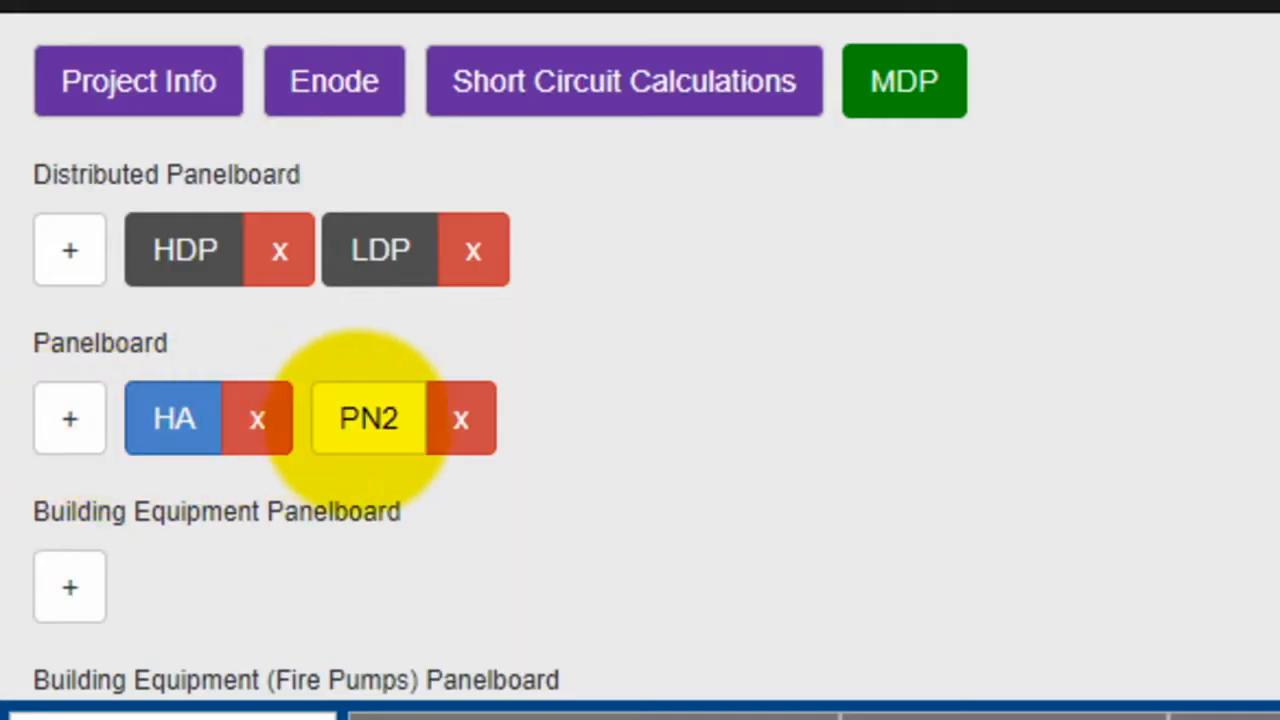
{"action": "left_click", "coordinate": [357, 420]}
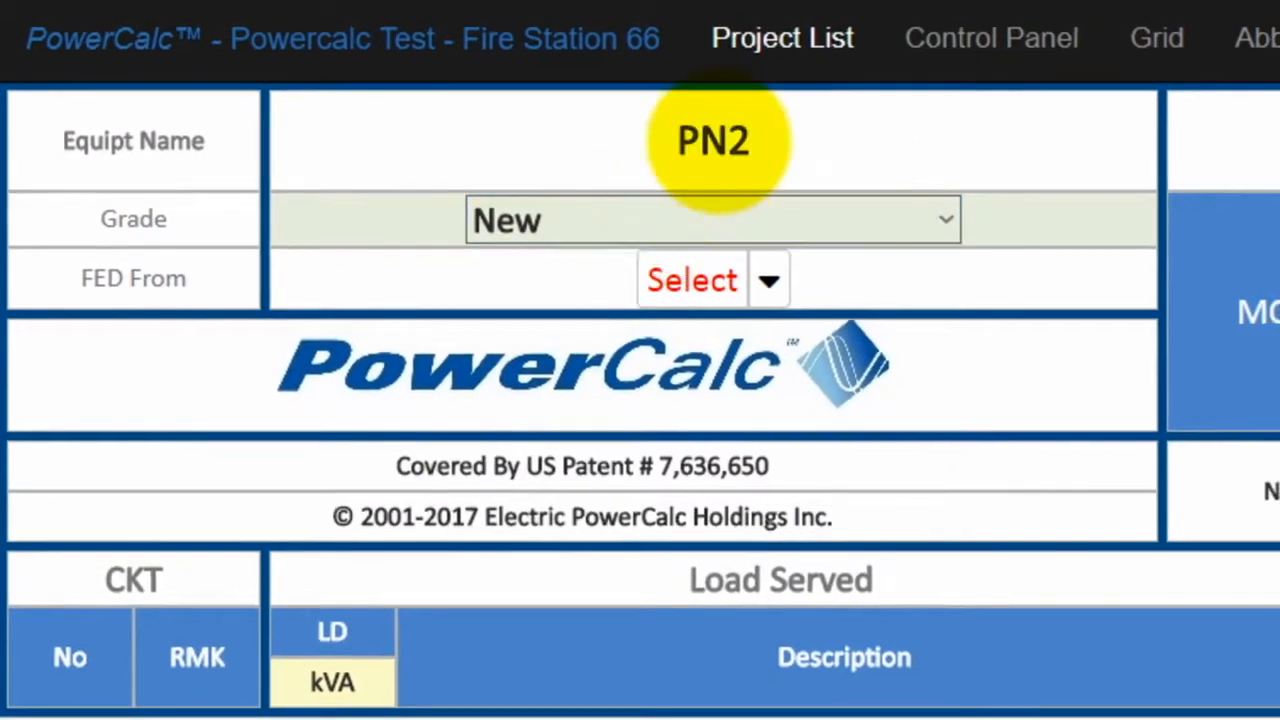
{"action": "left_click", "coordinate": [716, 145]}
{"action": "type", "text": "LA"}
{"action": "left_click", "coordinate": [985, 38]}
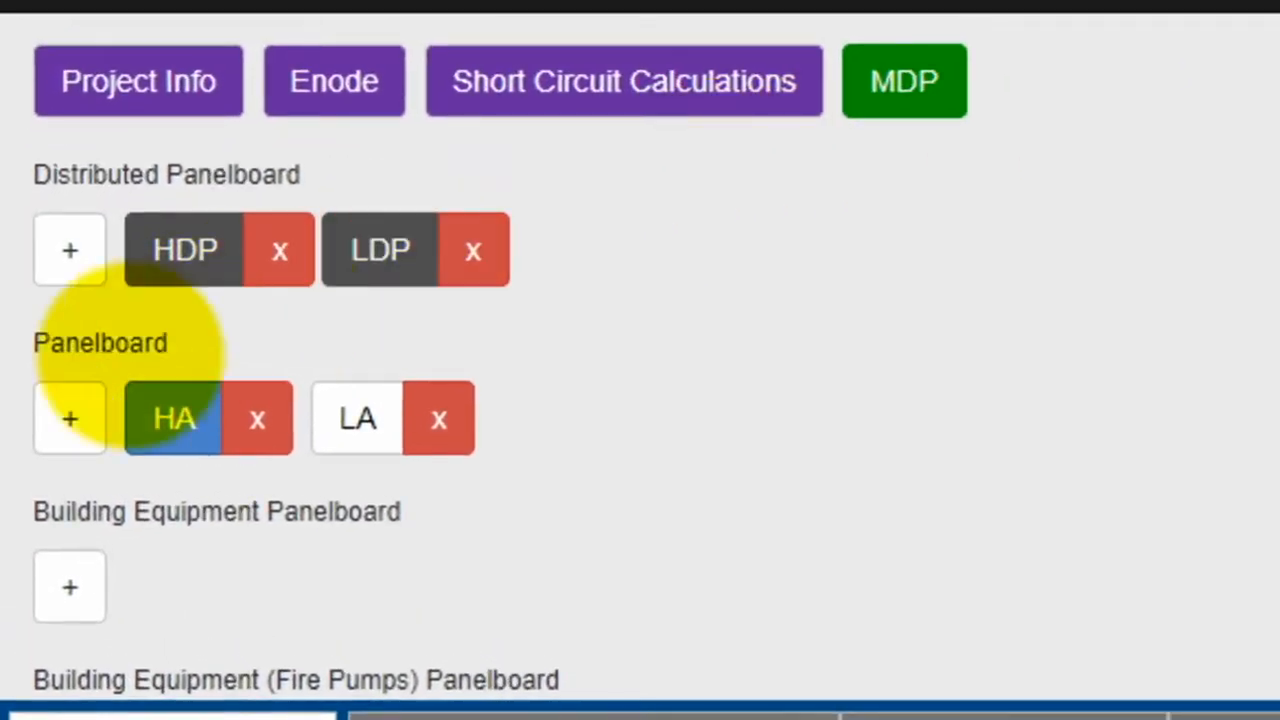
Step: Add a third panelboard to the Panelboard group and name it LB
{"action": "left_click", "coordinate": [64, 385]}
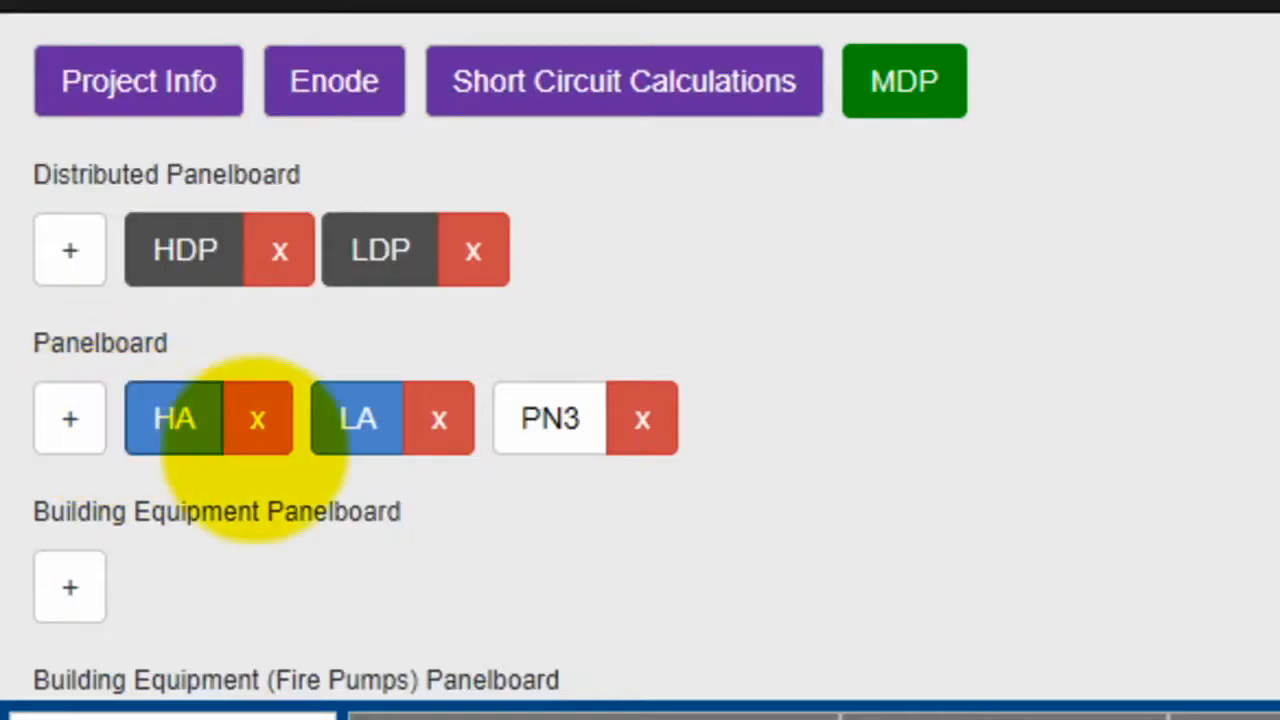
{"action": "left_click", "coordinate": [534, 409]}
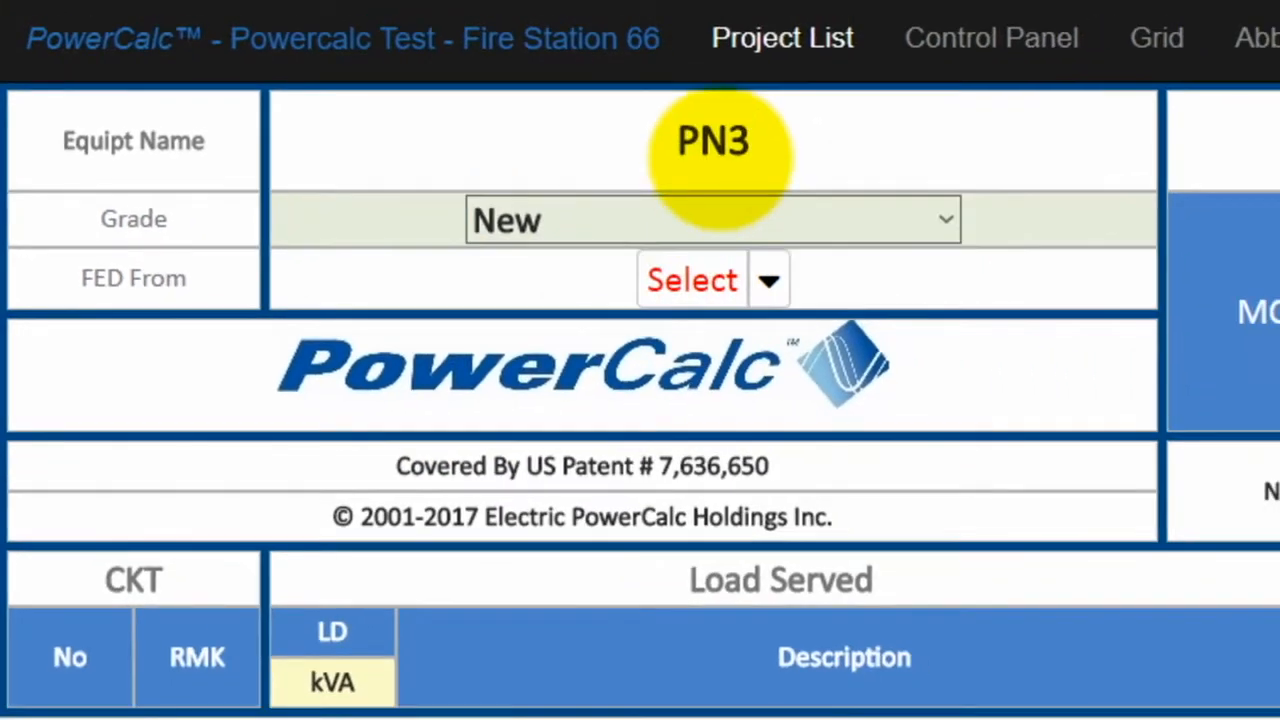
{"action": "left_click", "coordinate": [732, 137]}
{"action": "type", "text": "LB"}
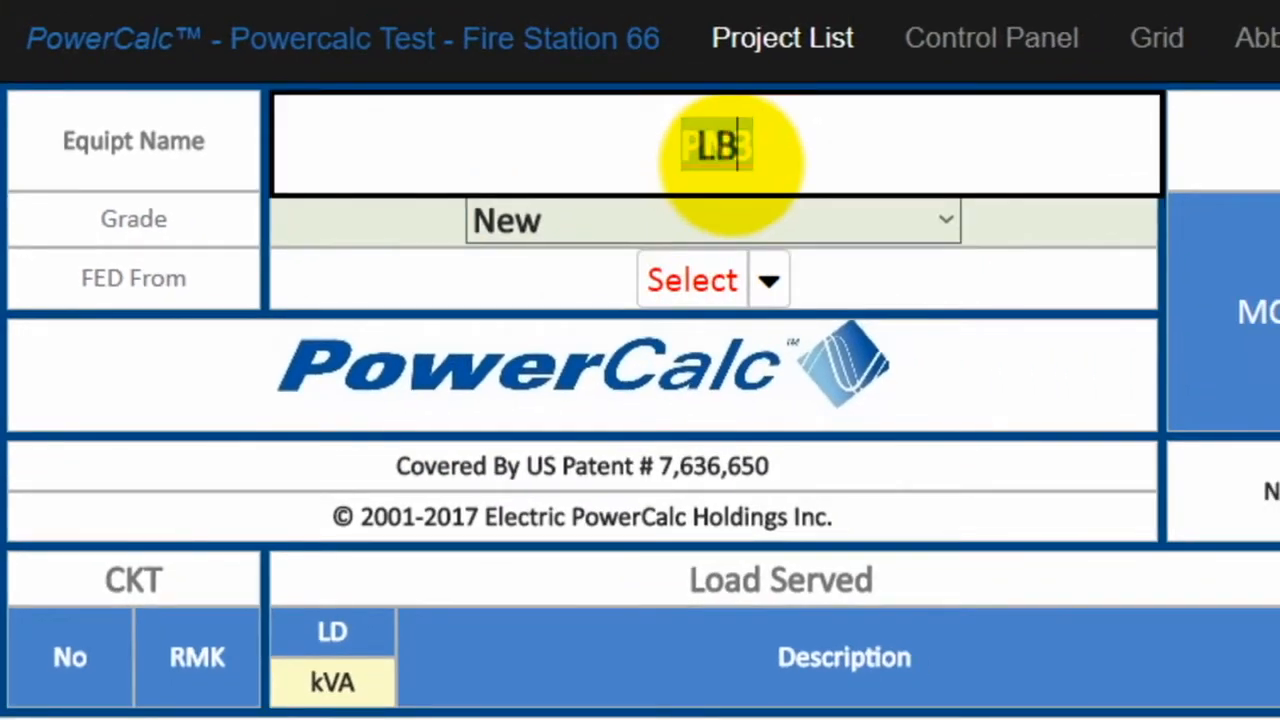
{"action": "left_click", "coordinate": [1000, 40]}
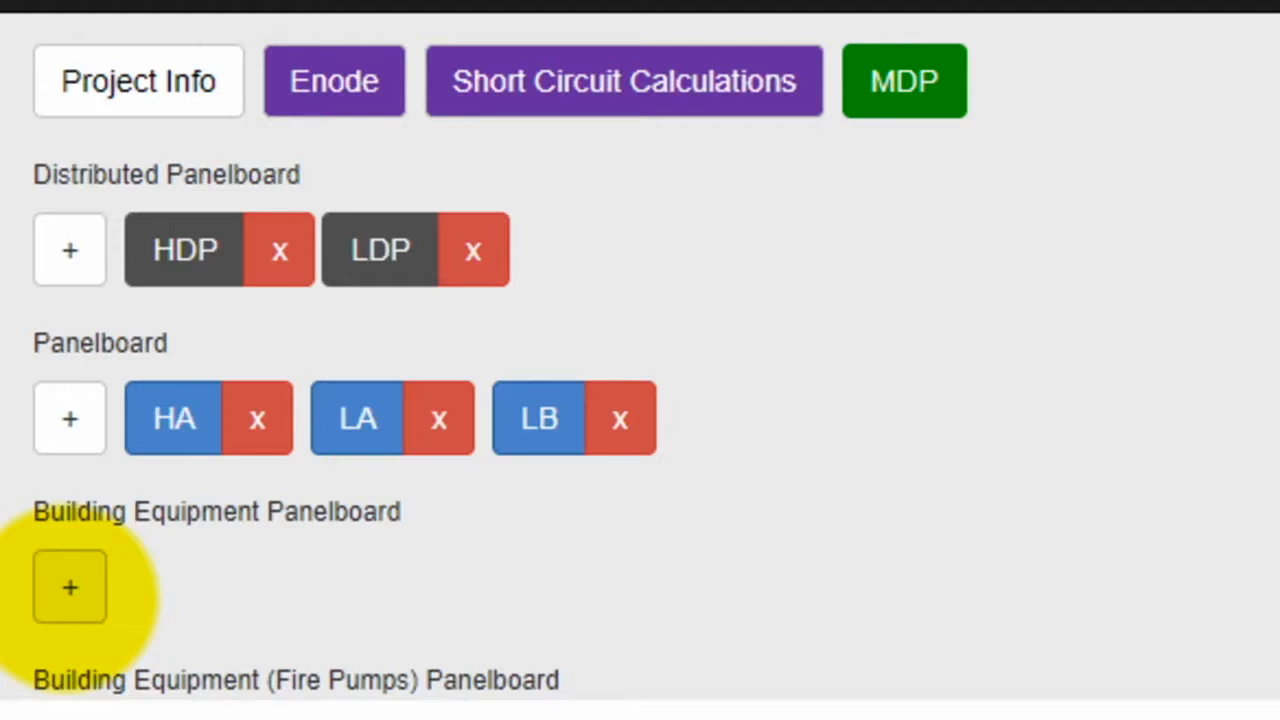
Step: Add a first building equipment panelboard and set its designation to CHILLER
{"action": "left_click", "coordinate": [70, 587]}
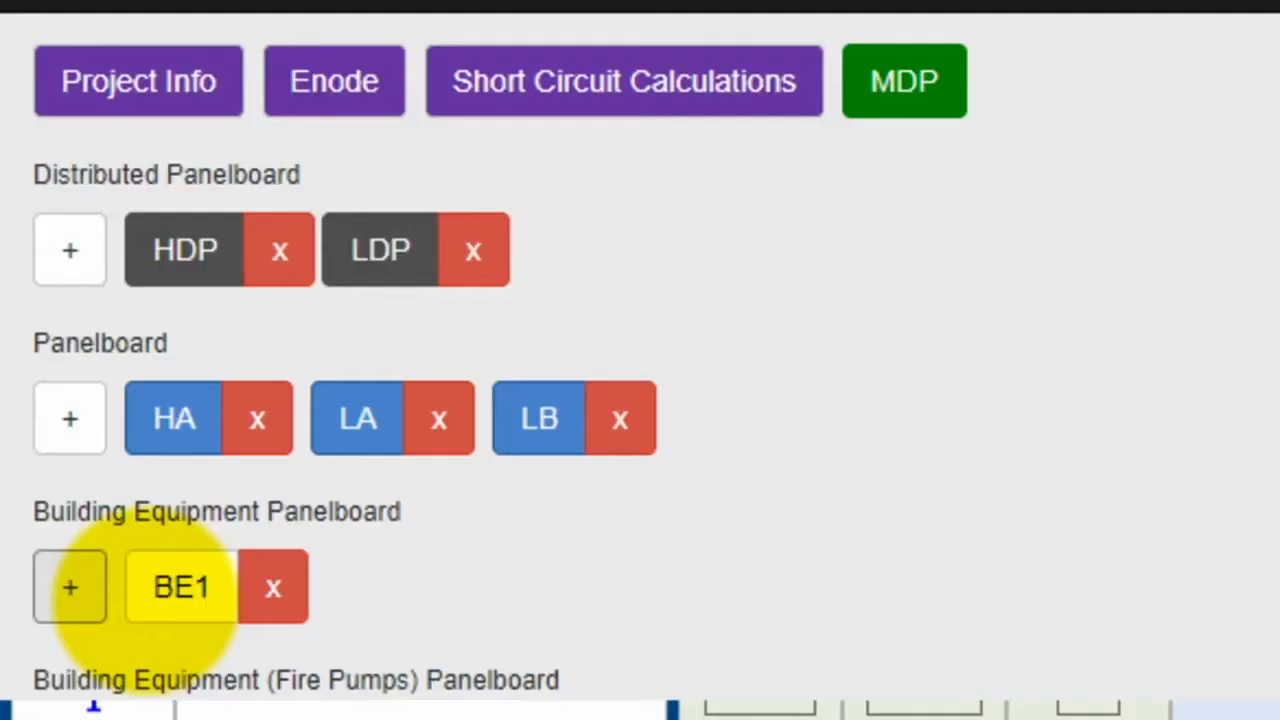
{"action": "left_click", "coordinate": [157, 588]}
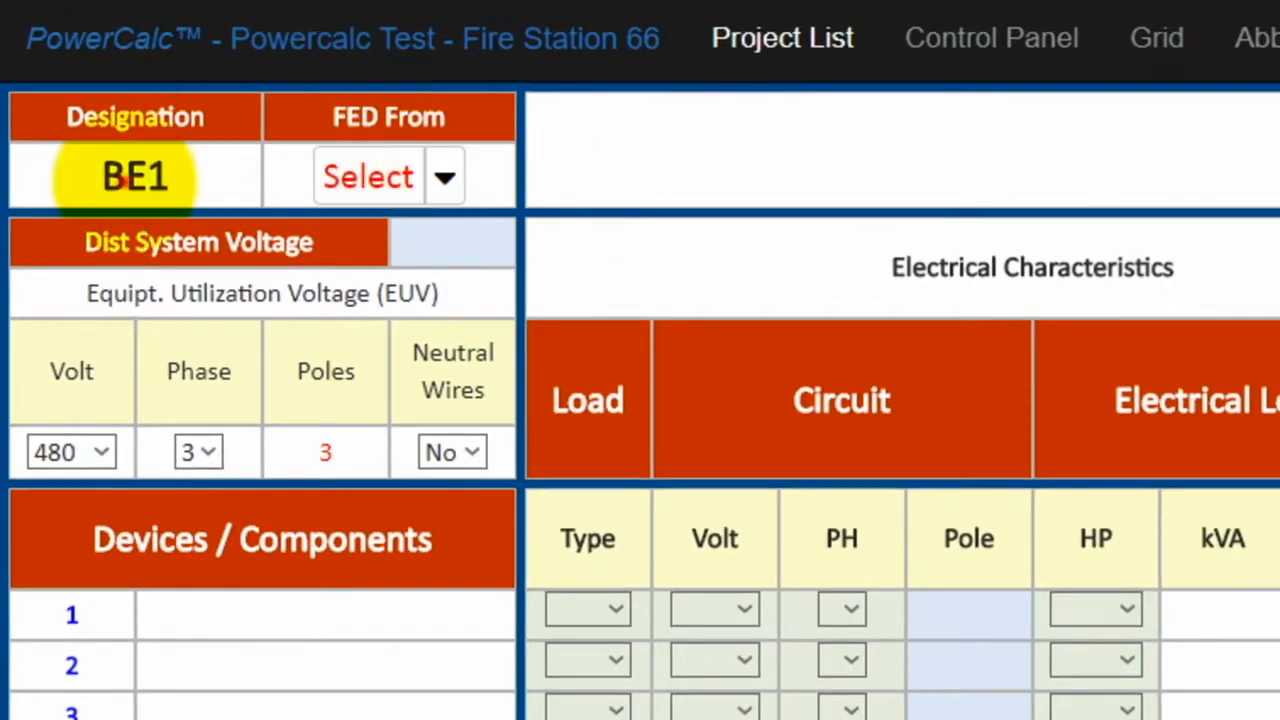
{"action": "left_click", "coordinate": [124, 180]}
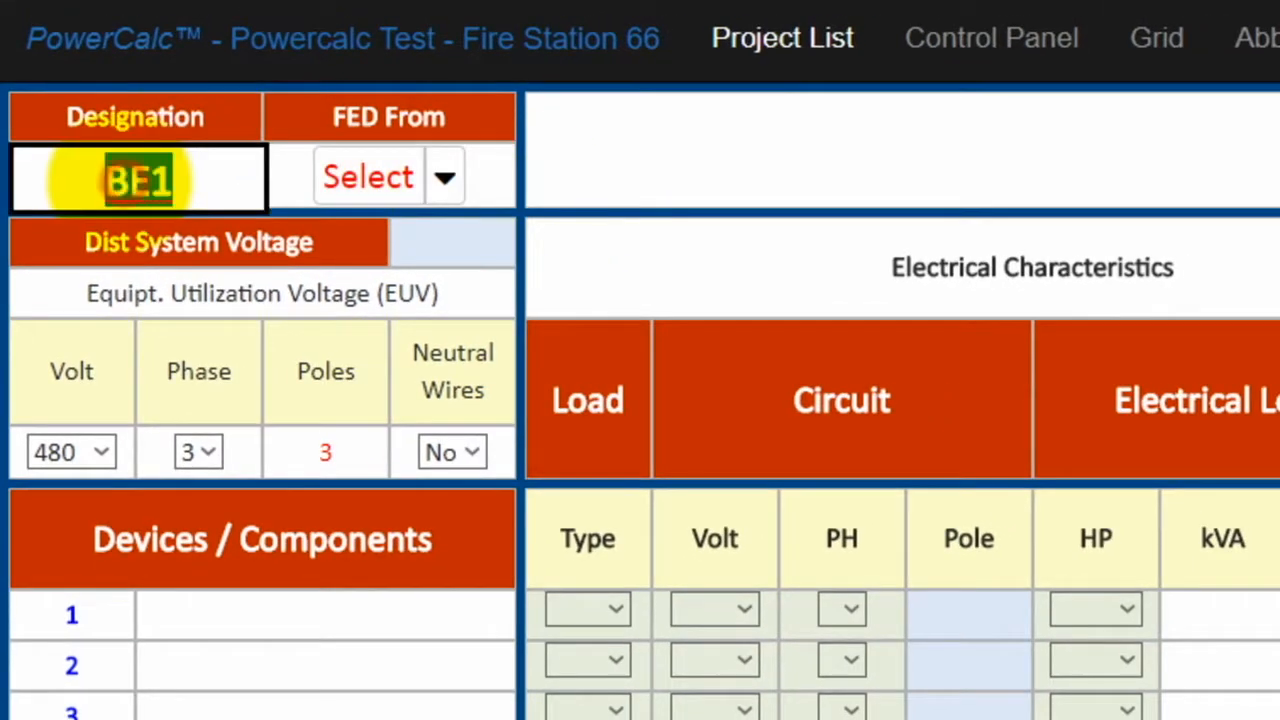
{"action": "type", "text": "CHILLER"}
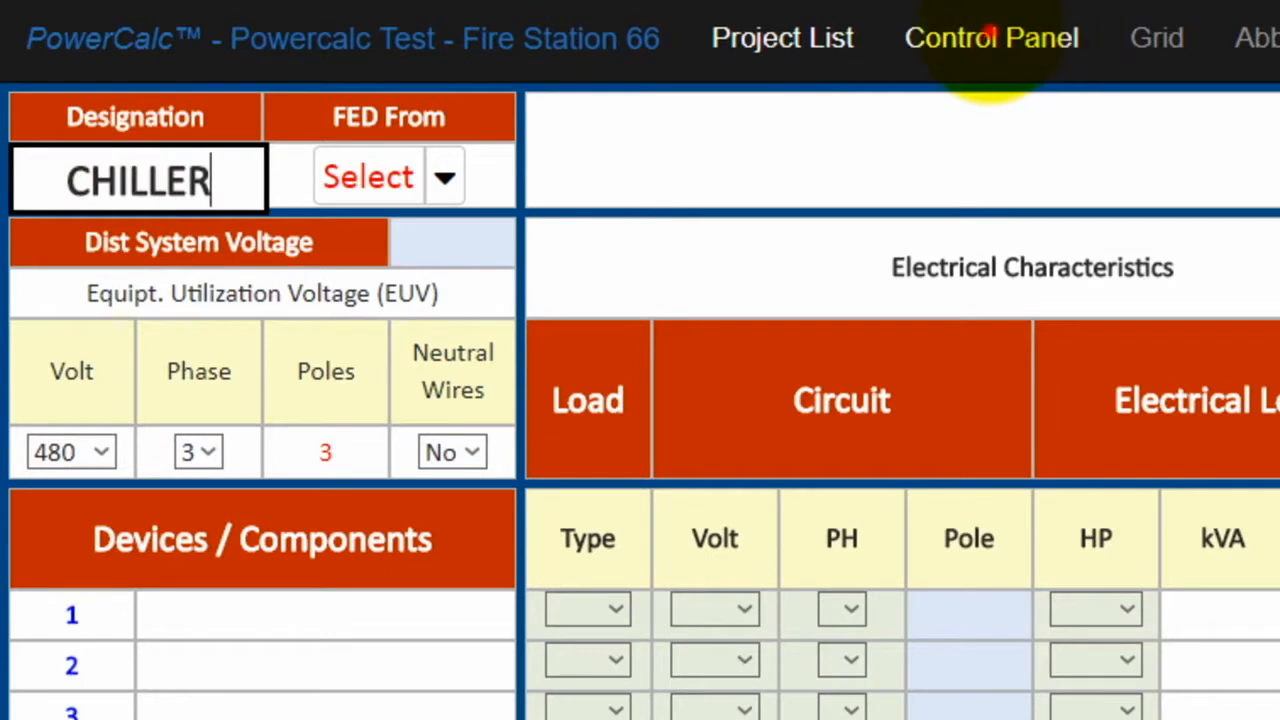
{"action": "left_click", "coordinate": [990, 38]}
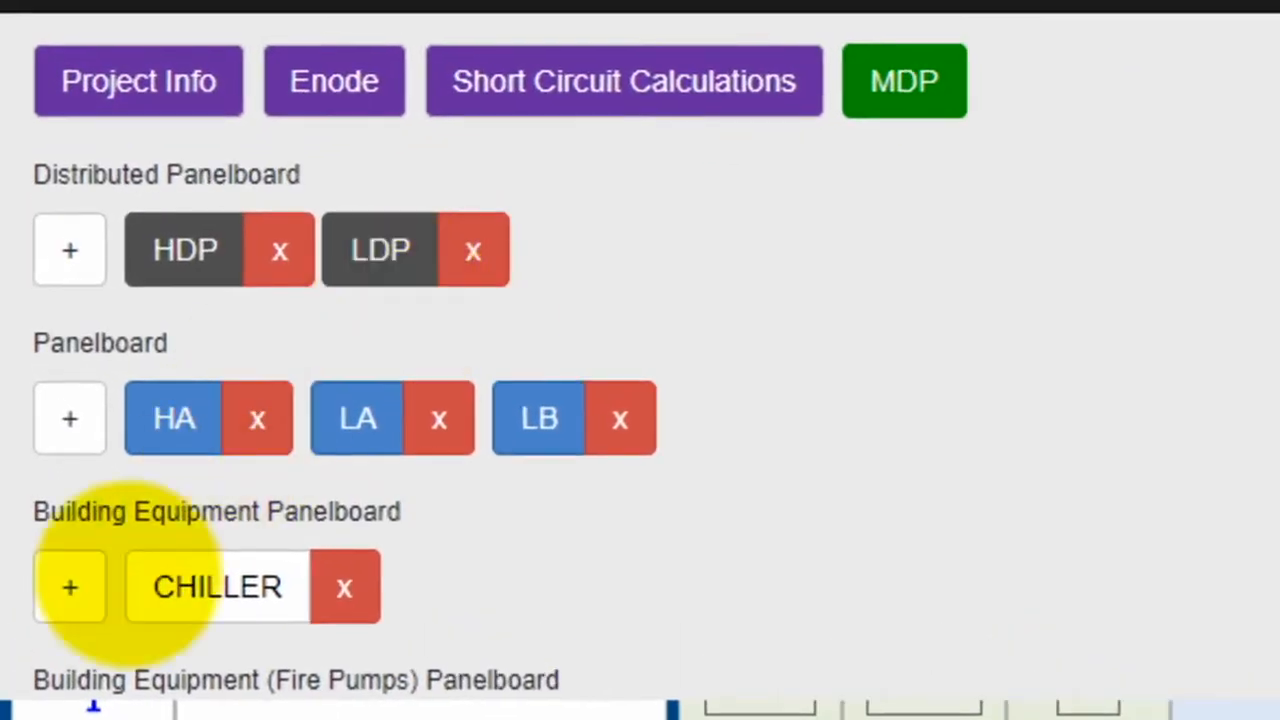
Step: Add a second building equipment panelboard and set its designation to AHU-1
{"action": "left_click", "coordinate": [68, 535]}
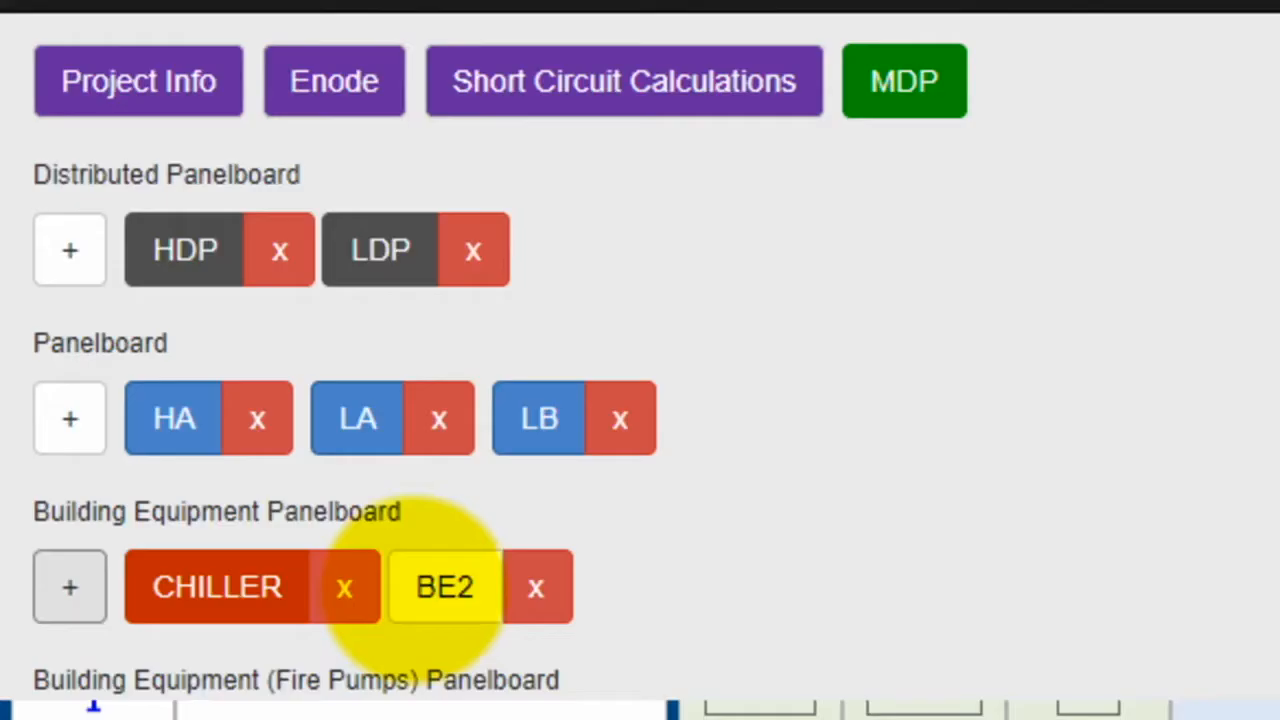
{"action": "left_click", "coordinate": [430, 590]}
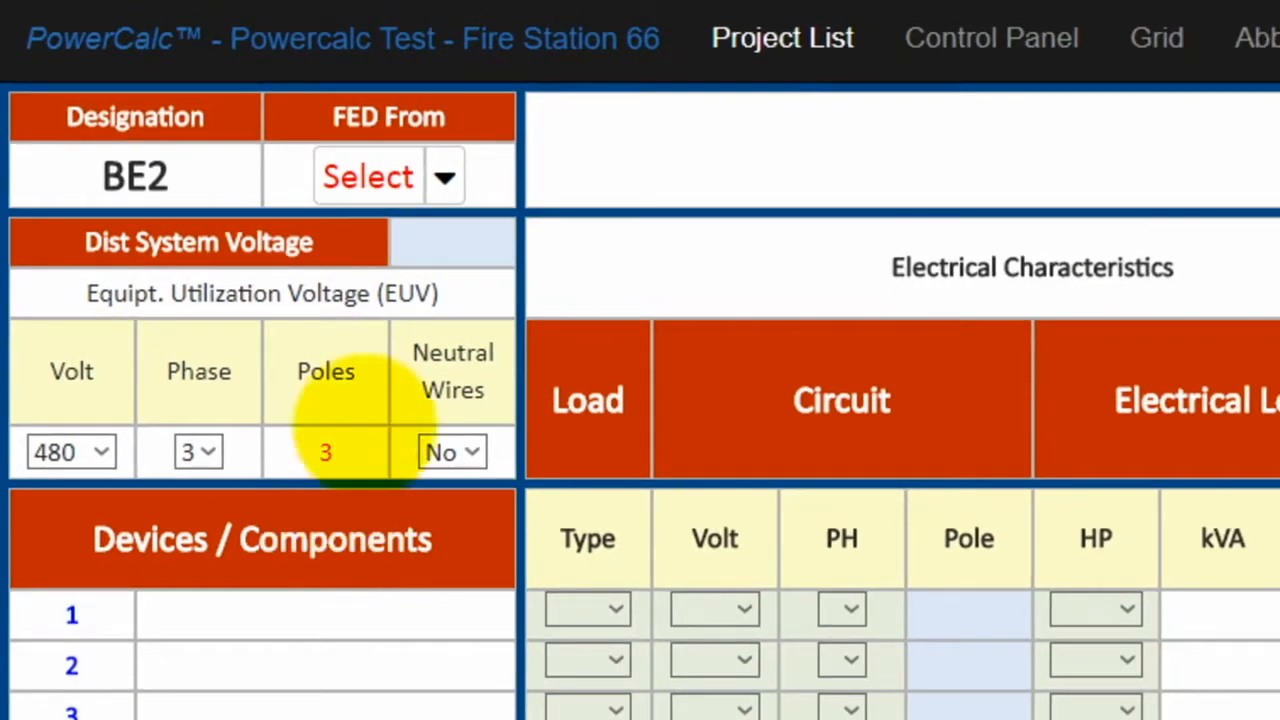
{"action": "double_click", "coordinate": [130, 174]}
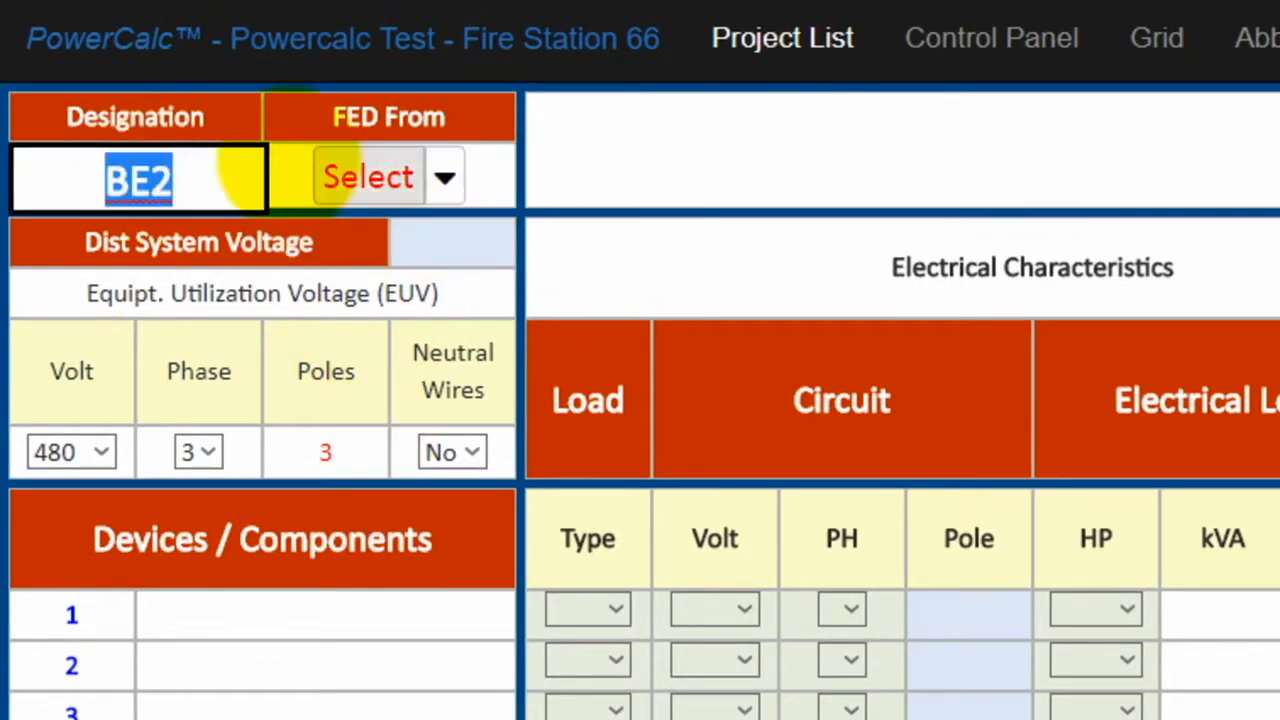
{"action": "type", "text": "AHU-1"}
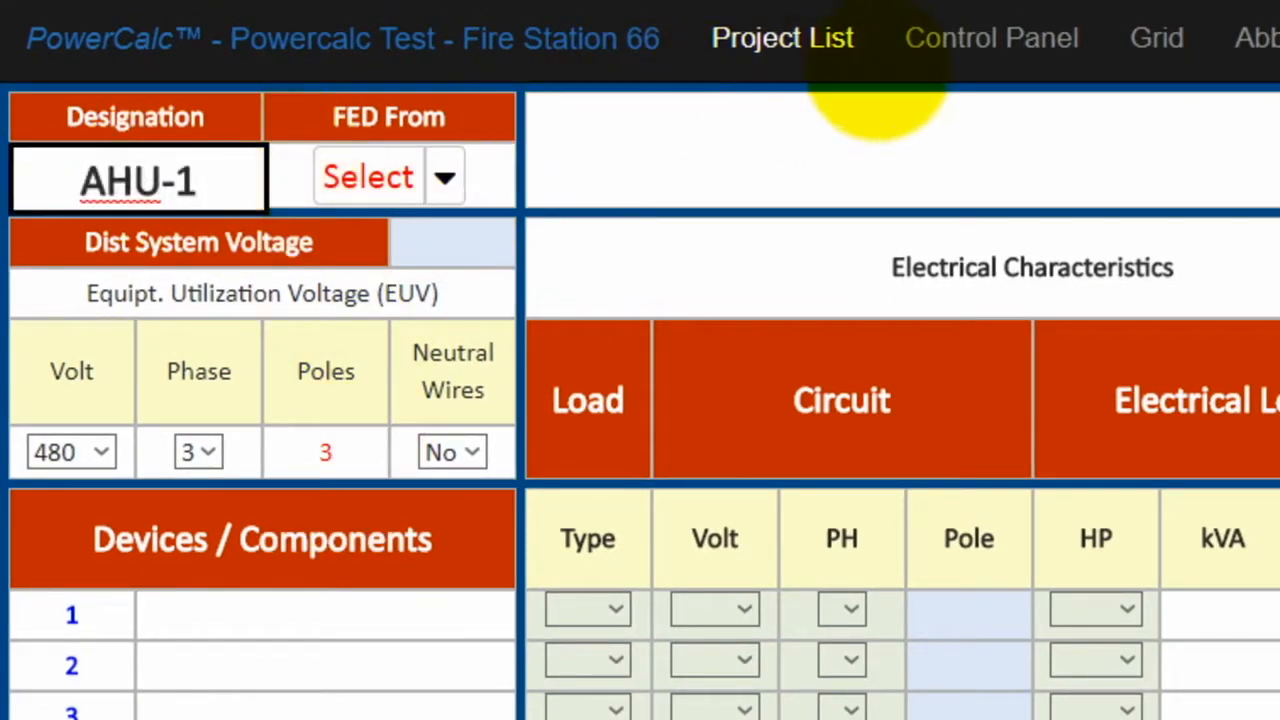
{"action": "left_click", "coordinate": [945, 38]}
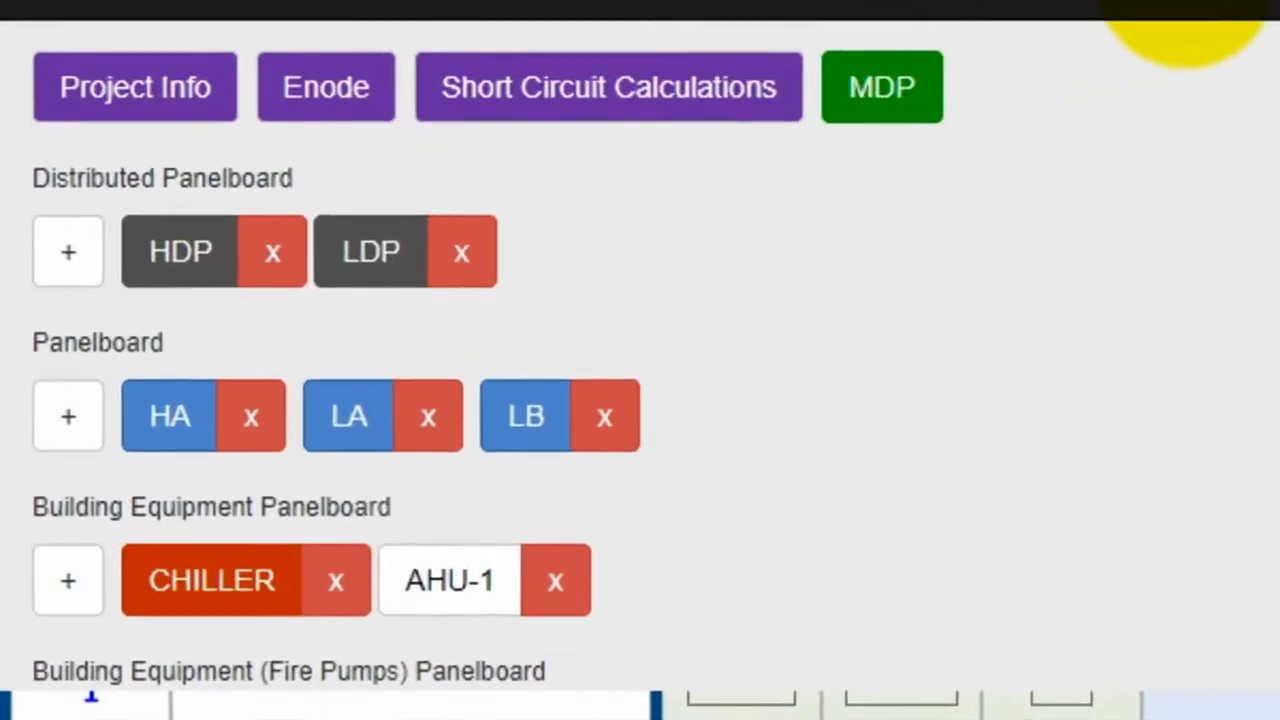
Step: Add a third building equipment panelboard and set its designation to SF
{"action": "left_click", "coordinate": [56, 533]}
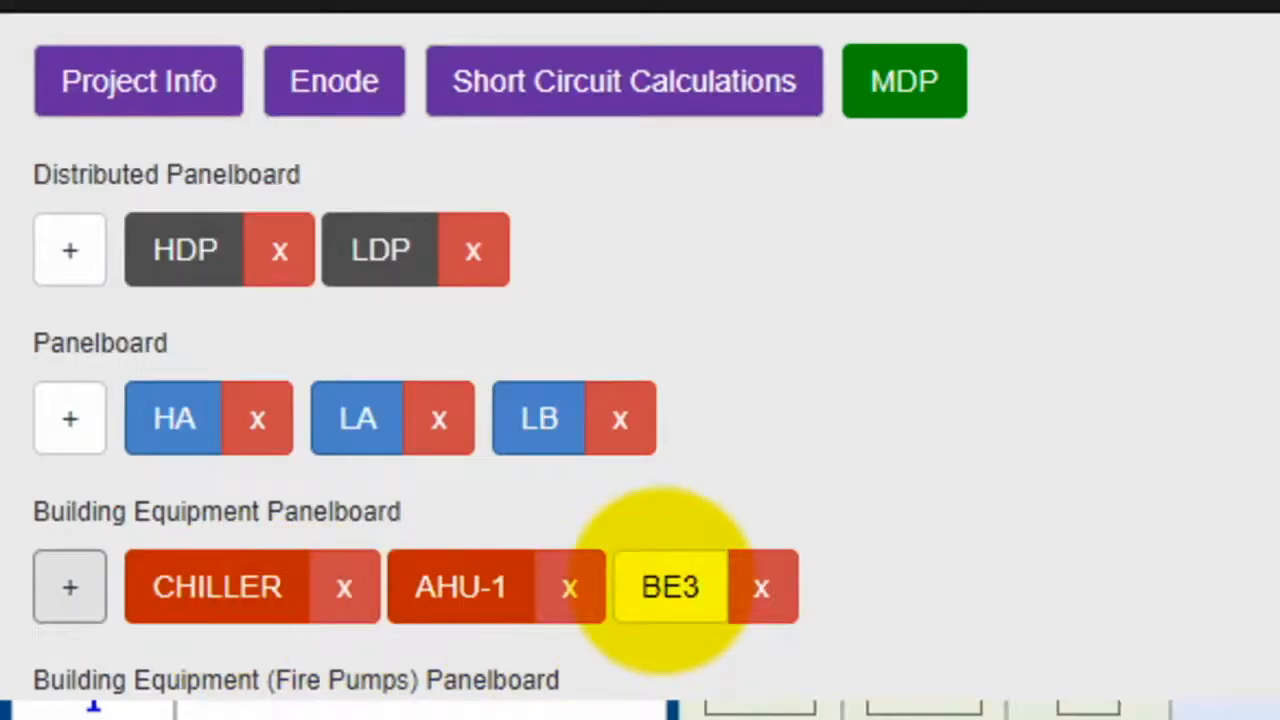
{"action": "left_click", "coordinate": [665, 587]}
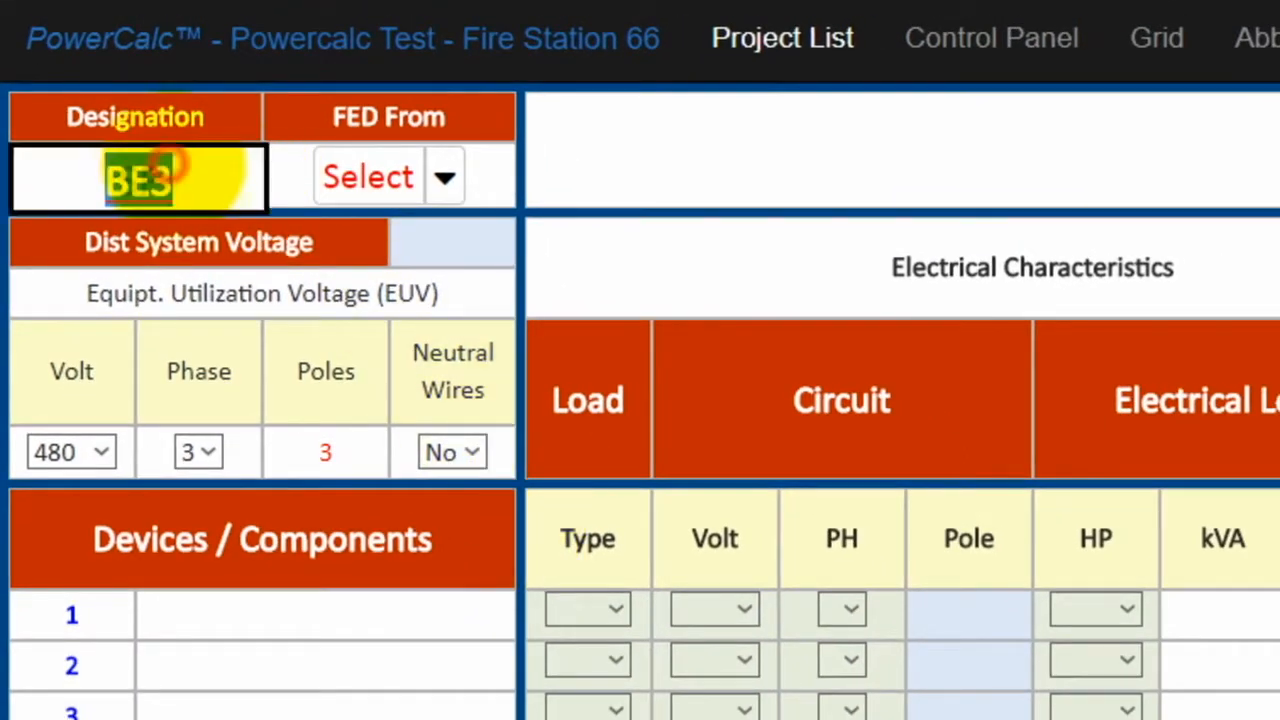
{"action": "type", "text": "SF"}
{"action": "left_click", "coordinate": [1000, 45]}
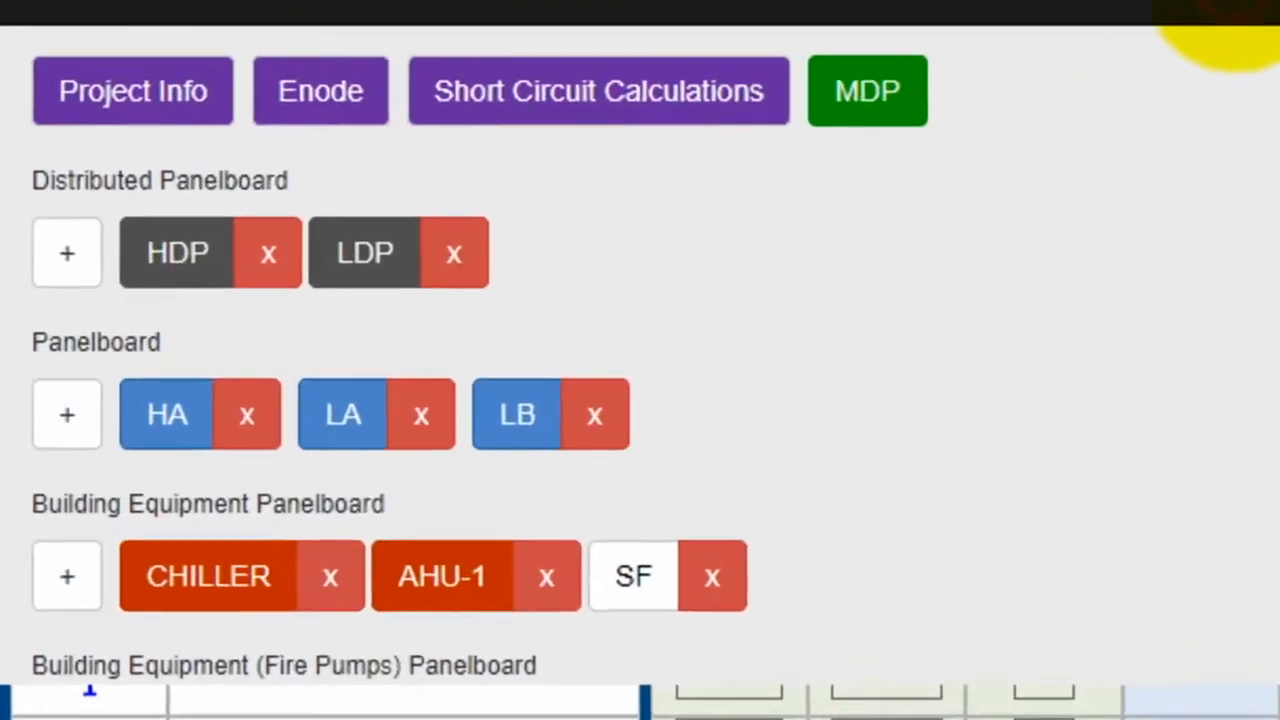
Step: Add a fourth building equipment panelboard and set its designation to WTR HTR
{"action": "left_click", "coordinate": [65, 570]}
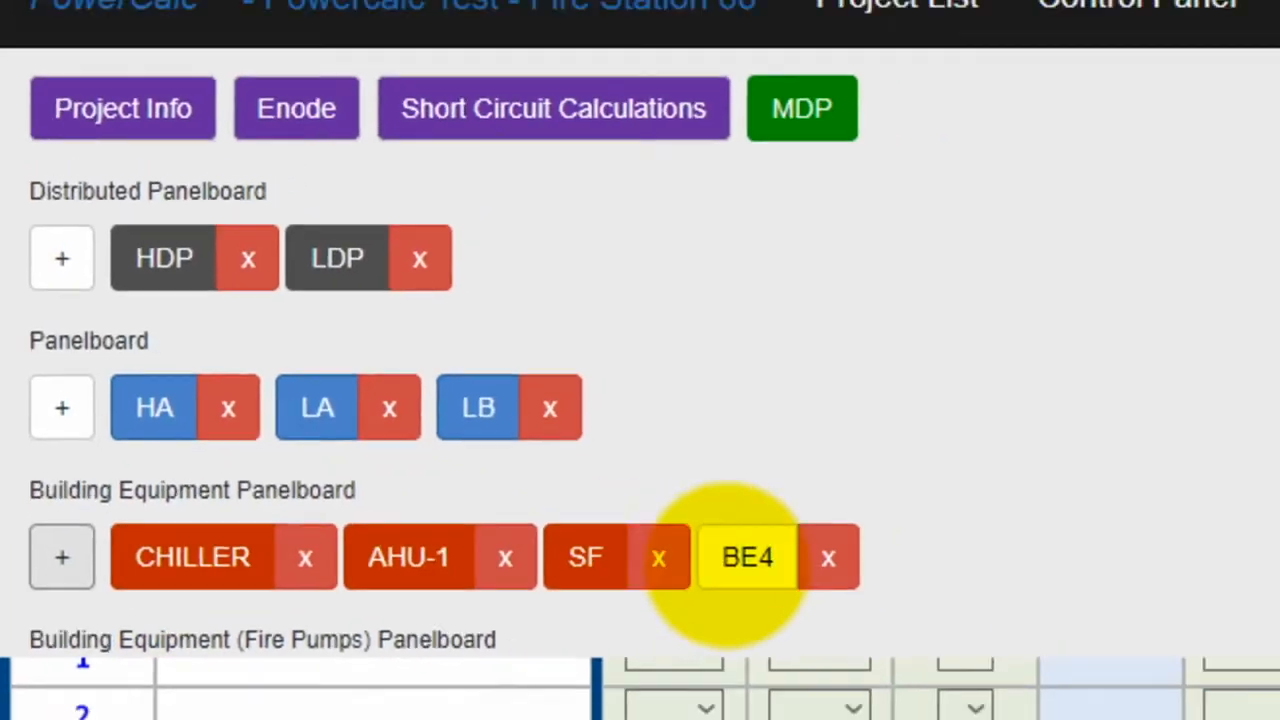
{"action": "left_click", "coordinate": [845, 587]}
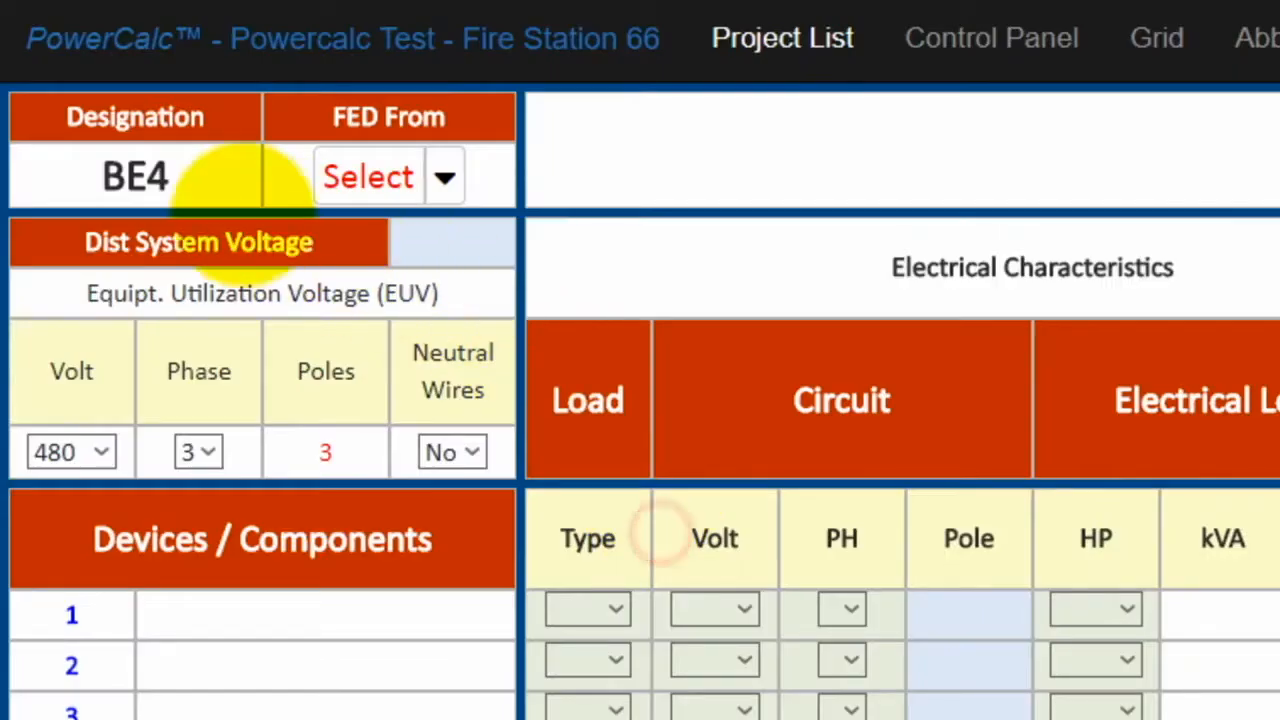
{"action": "type", "text": "WTR HTR"}
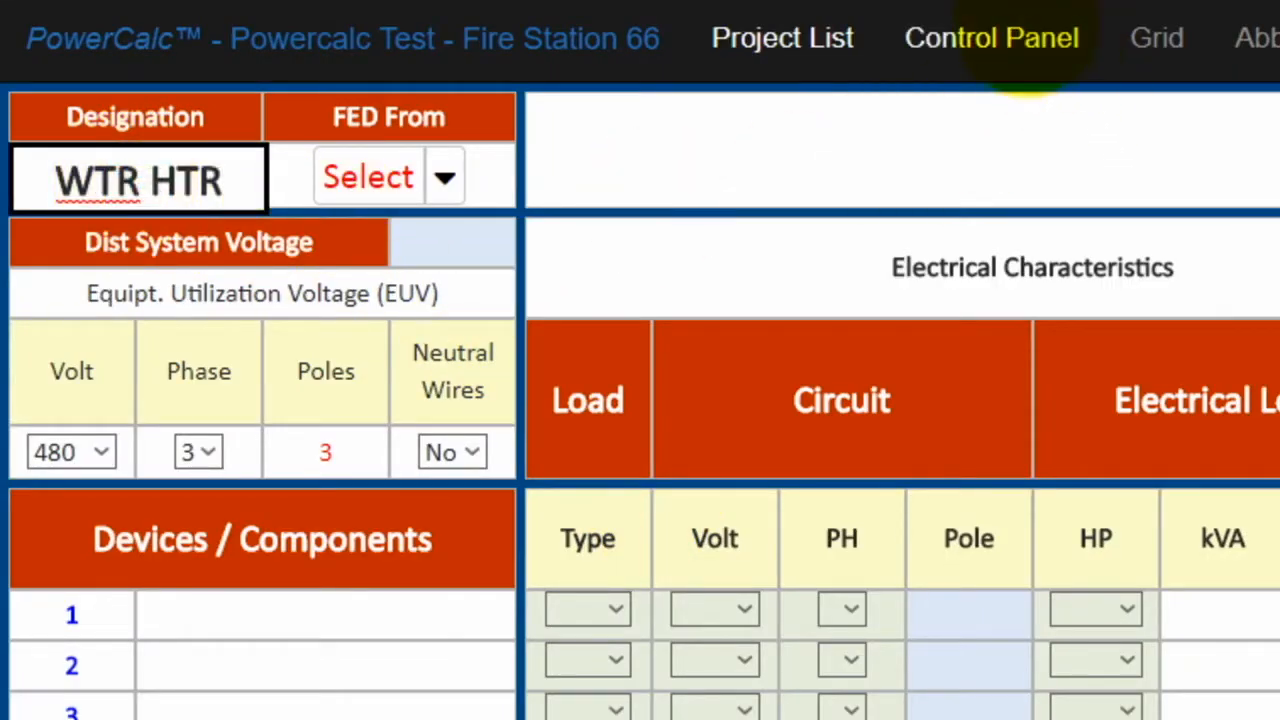
{"action": "left_click", "coordinate": [1025, 35]}
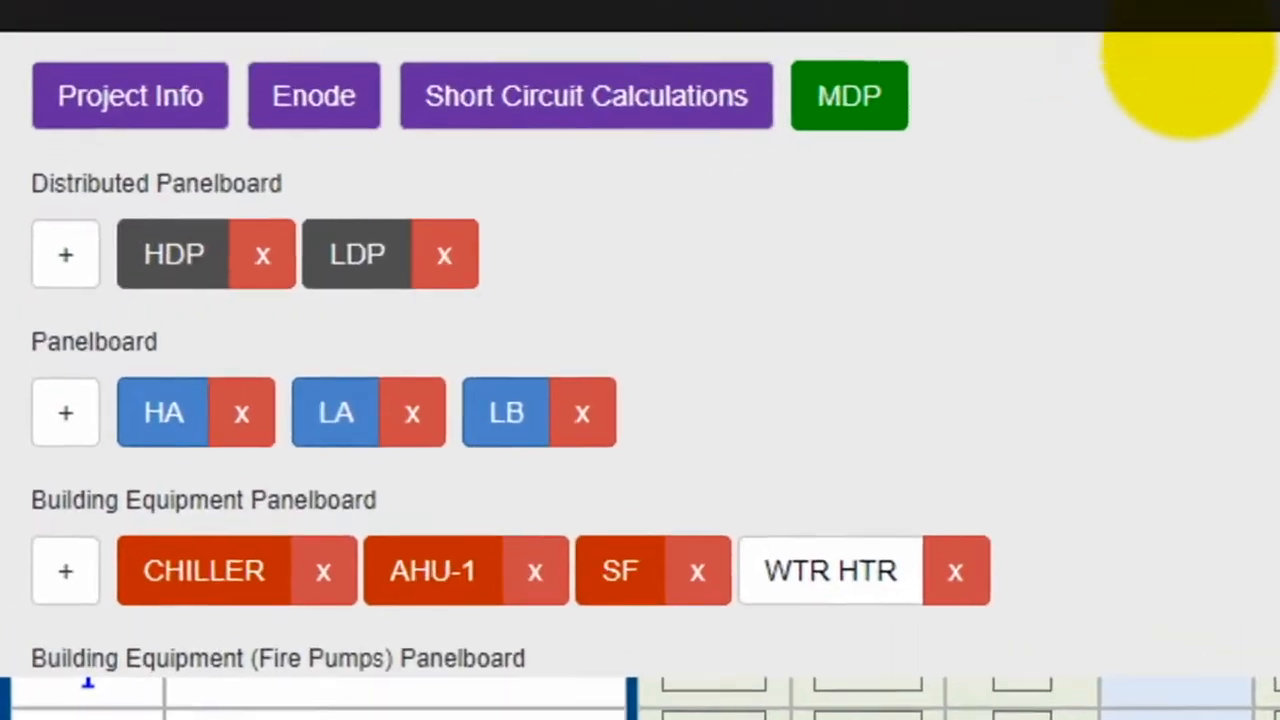
Step: Add a fifth building equipment panelboard and set its designation to EF
{"action": "left_click", "coordinate": [70, 587]}
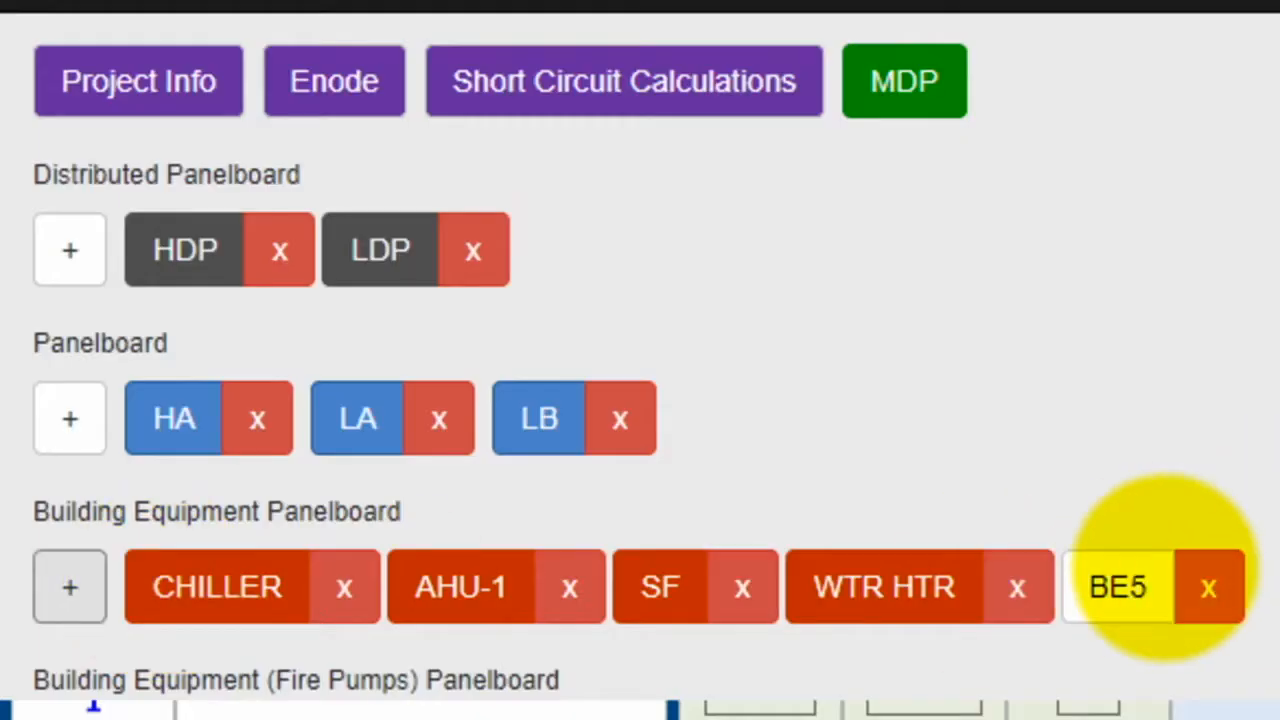
{"action": "left_click", "coordinate": [1118, 587]}
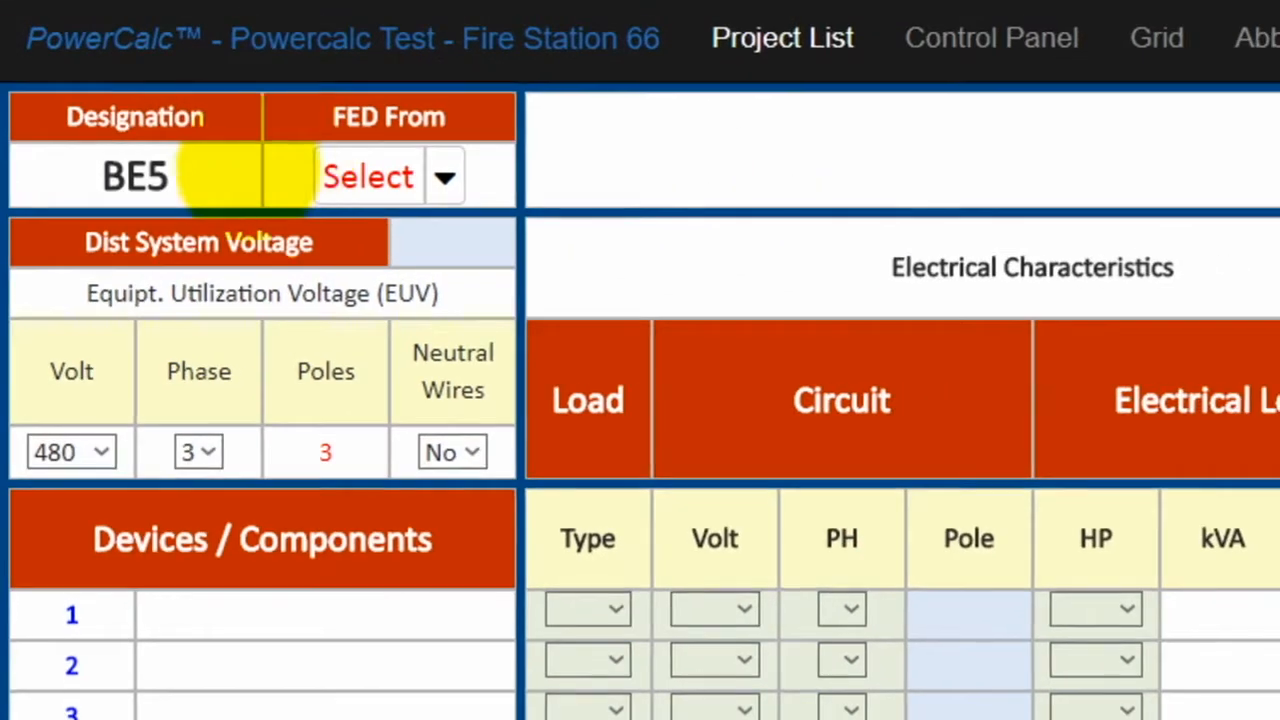
{"action": "double_click", "coordinate": [140, 178]}
{"action": "type", "text": "EF"}
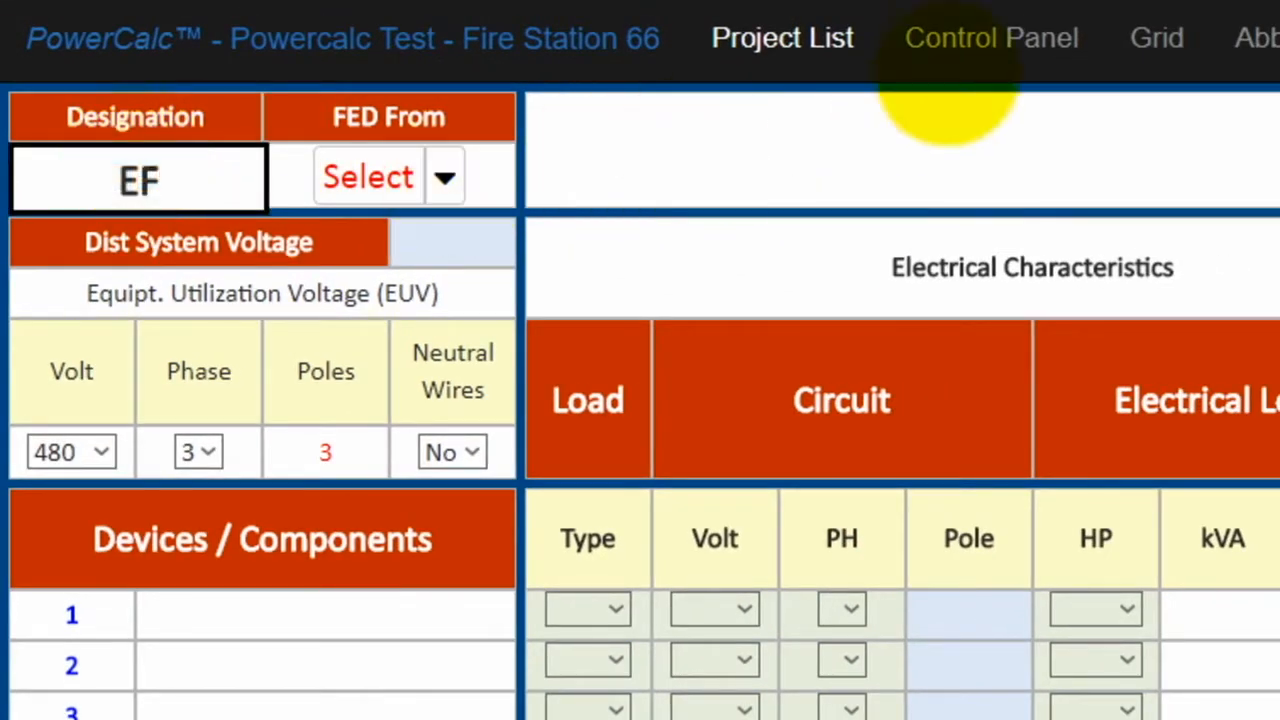
{"action": "left_click", "coordinate": [963, 36]}
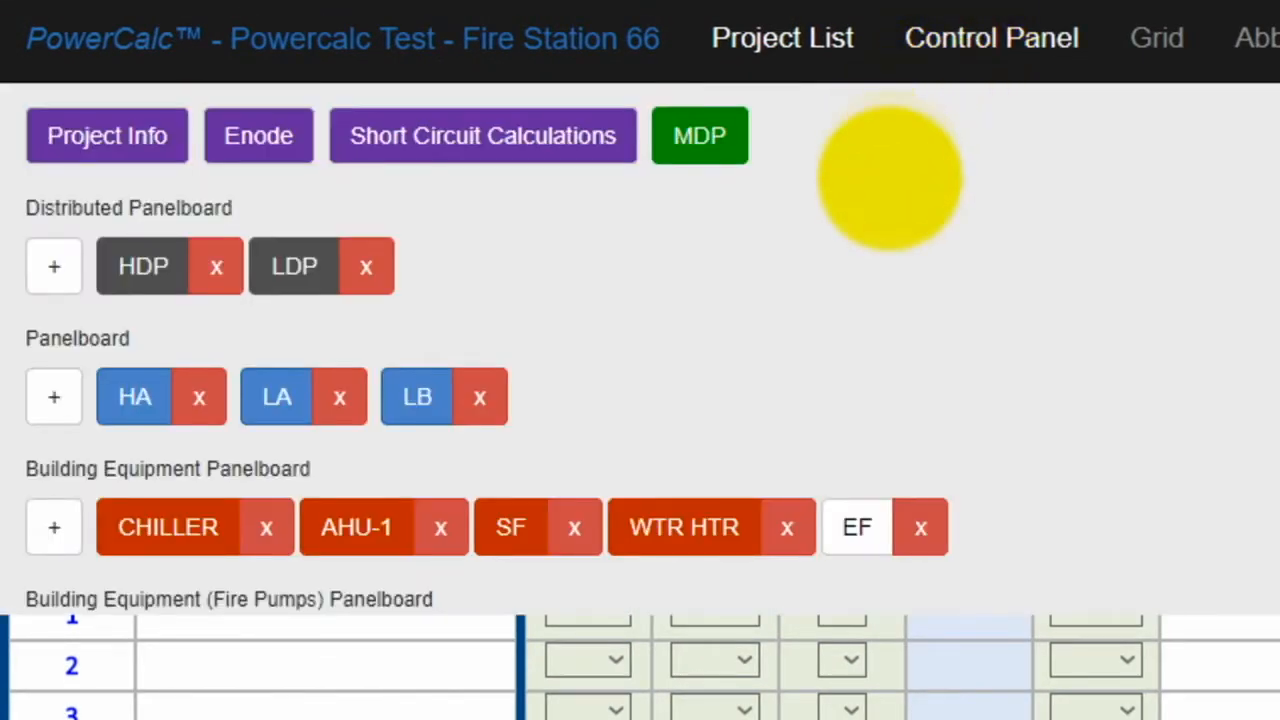
Step: In the MDP's Distribution Panel Board Module, set mounting to Surface, line voltage to 480 and phase to 3
{"action": "left_click", "coordinate": [700, 135]}
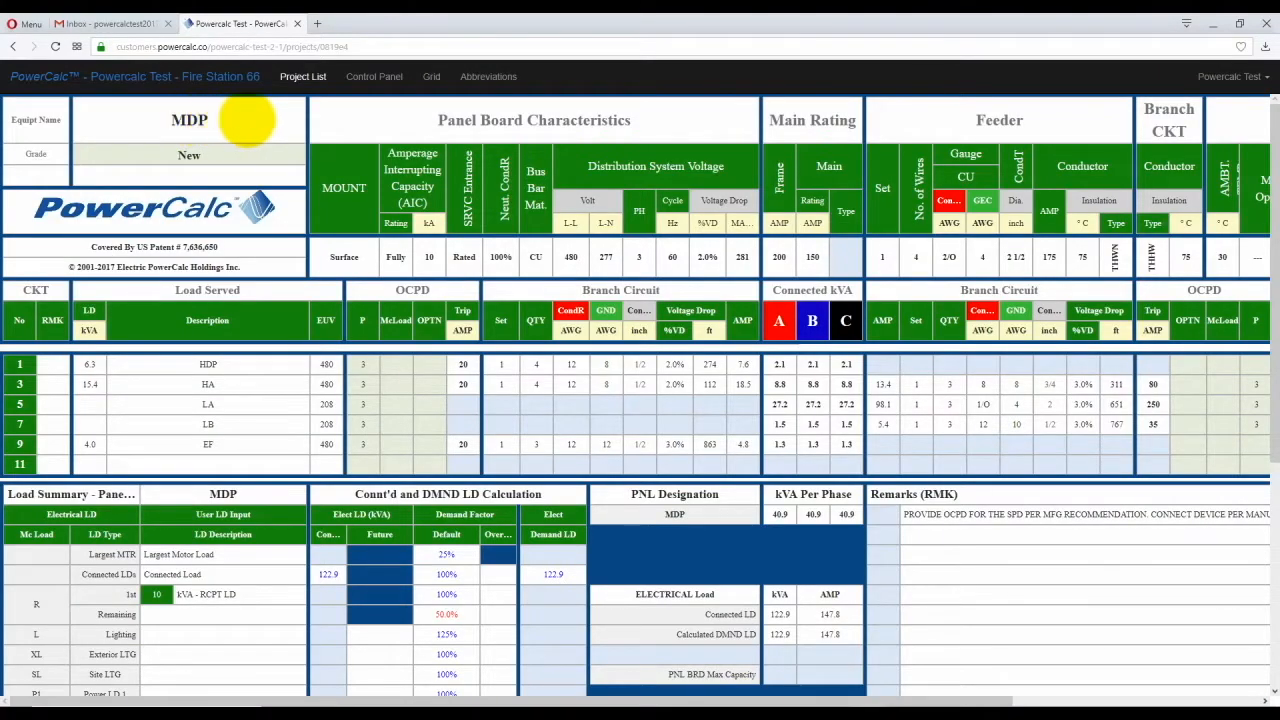
{"action": "left_click", "coordinate": [372, 78]}
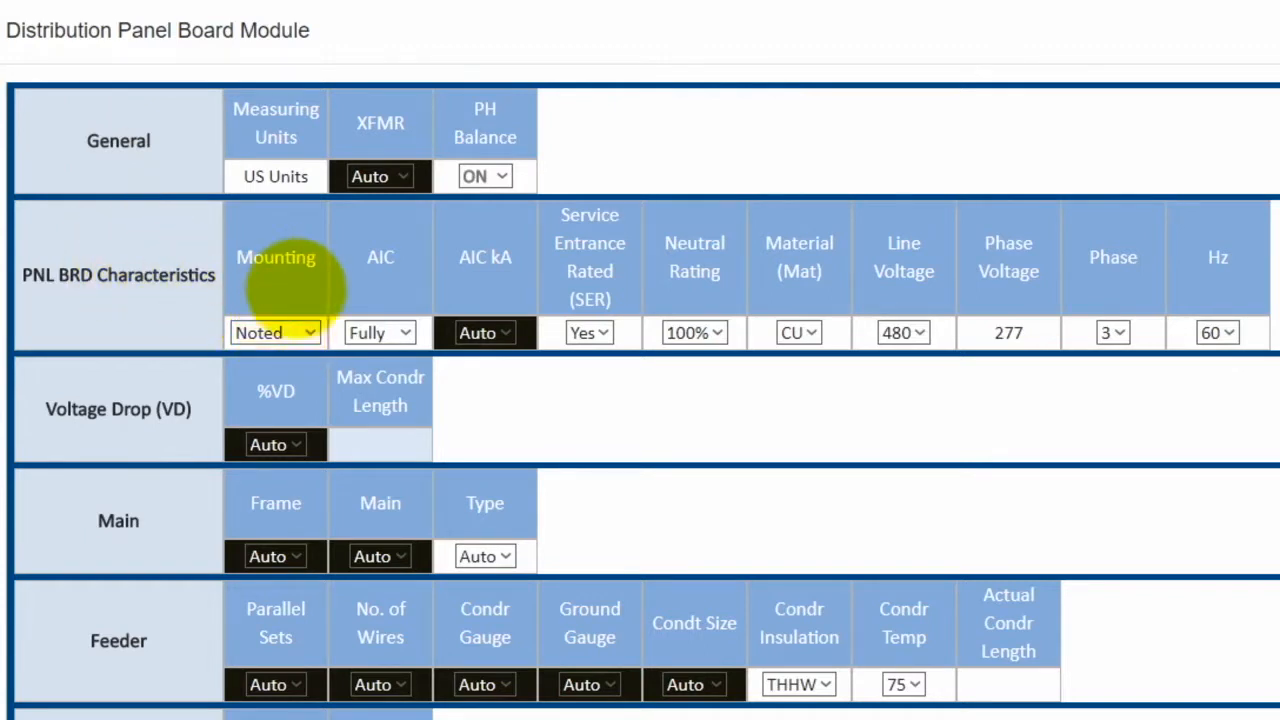
{"action": "left_click", "coordinate": [304, 332]}
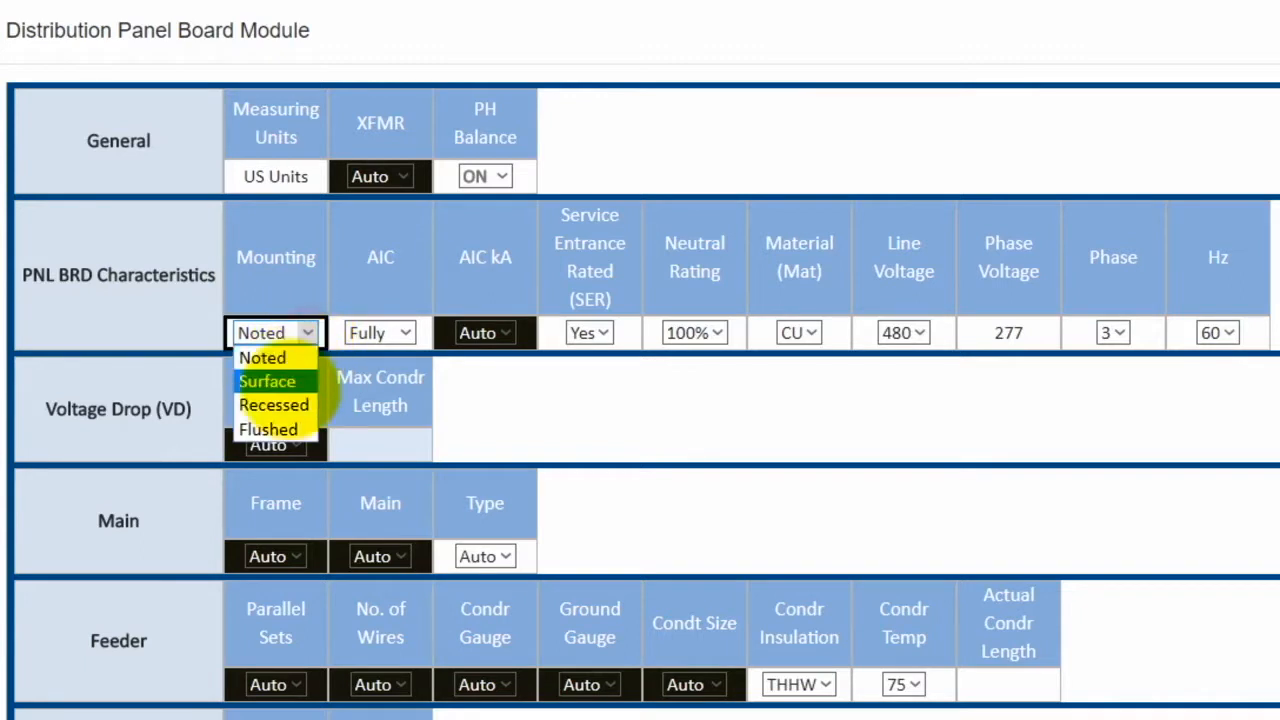
{"action": "left_click", "coordinate": [275, 381]}
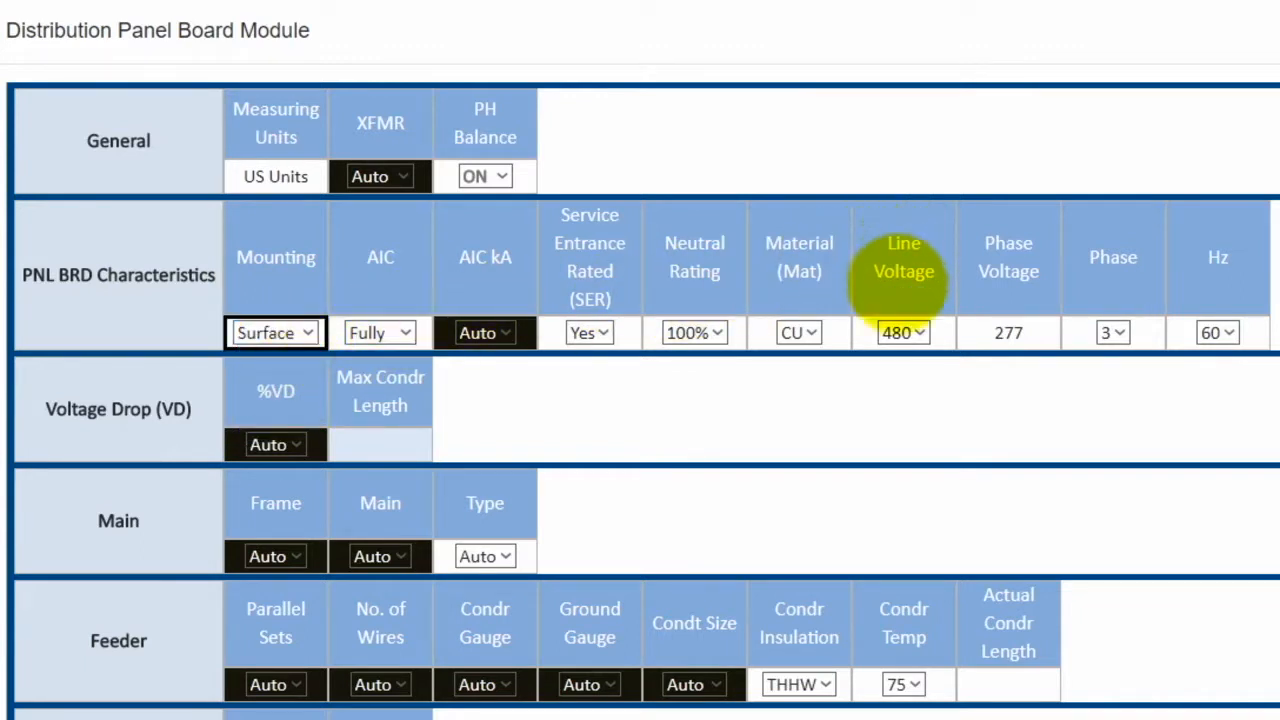
{"action": "left_click", "coordinate": [904, 332]}
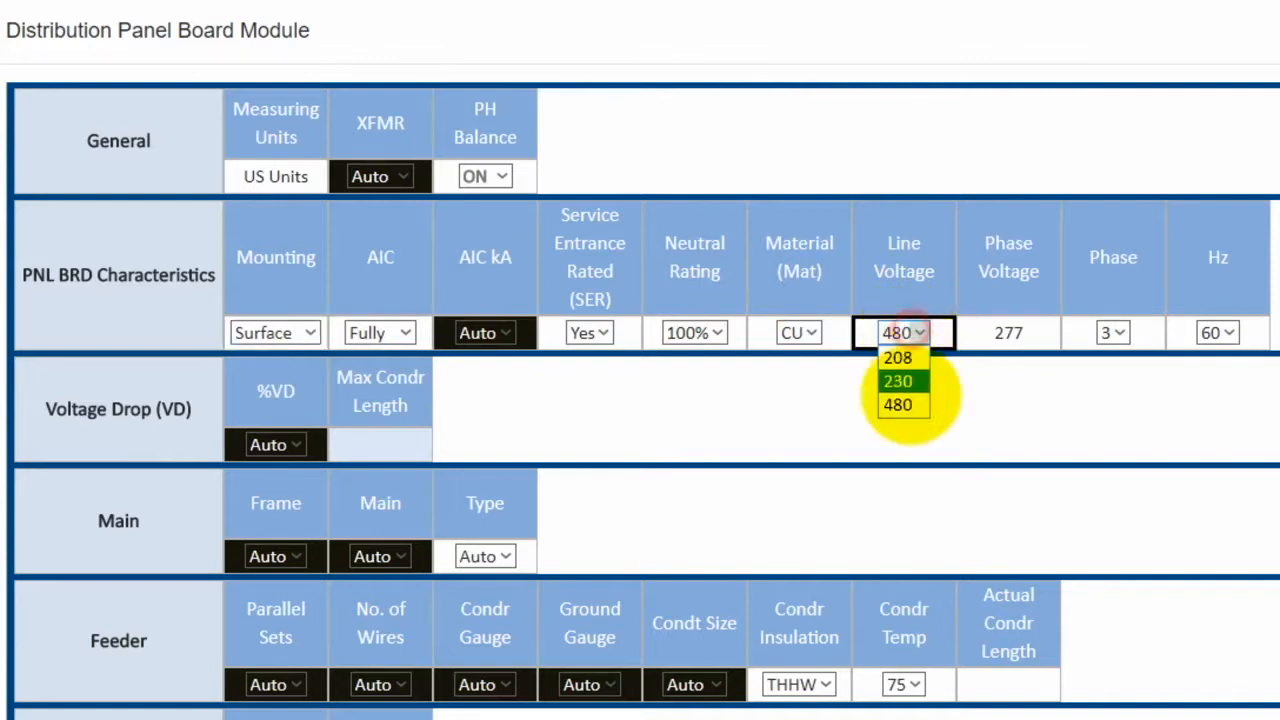
{"action": "left_click", "coordinate": [911, 403]}
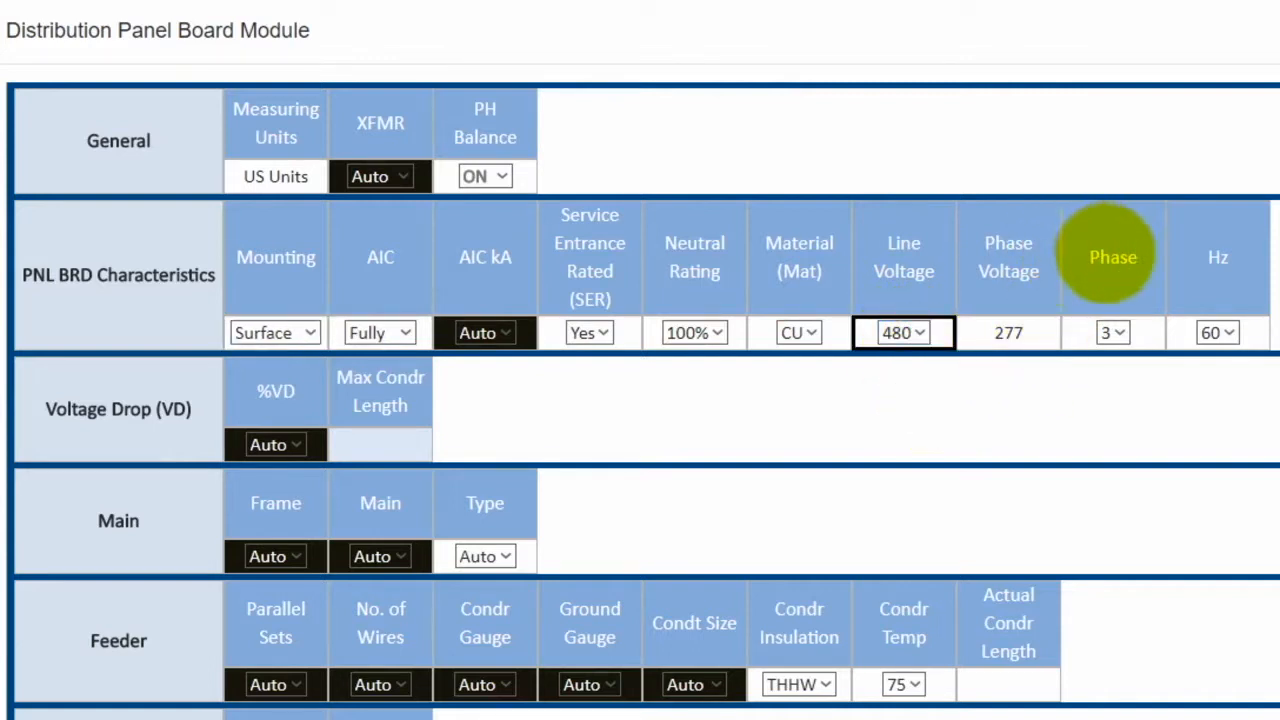
{"action": "left_click", "coordinate": [1112, 332]}
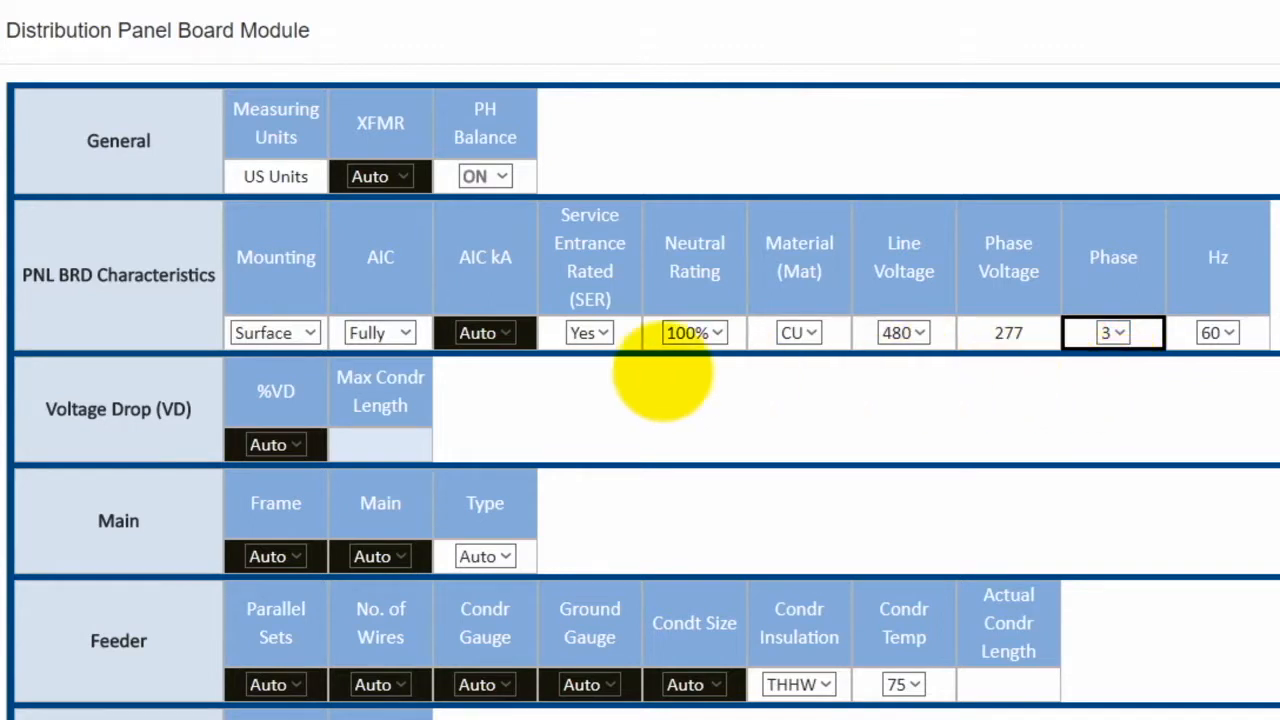
Step: Set the MDP feeder's conductor insulation to THWN
{"action": "scroll", "coordinate": [114, 363], "scroll_direction": "down", "scroll_amount": 1}
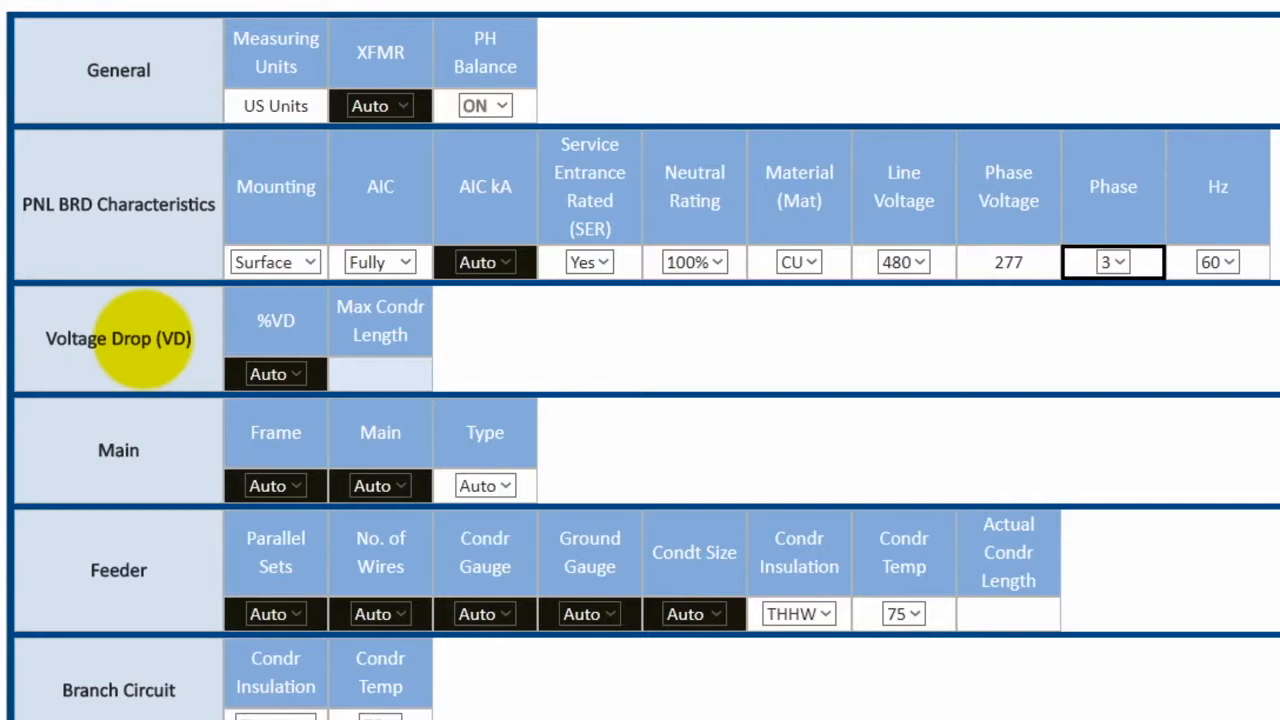
{"action": "scroll", "coordinate": [128, 343], "scroll_direction": "down", "scroll_amount": 1}
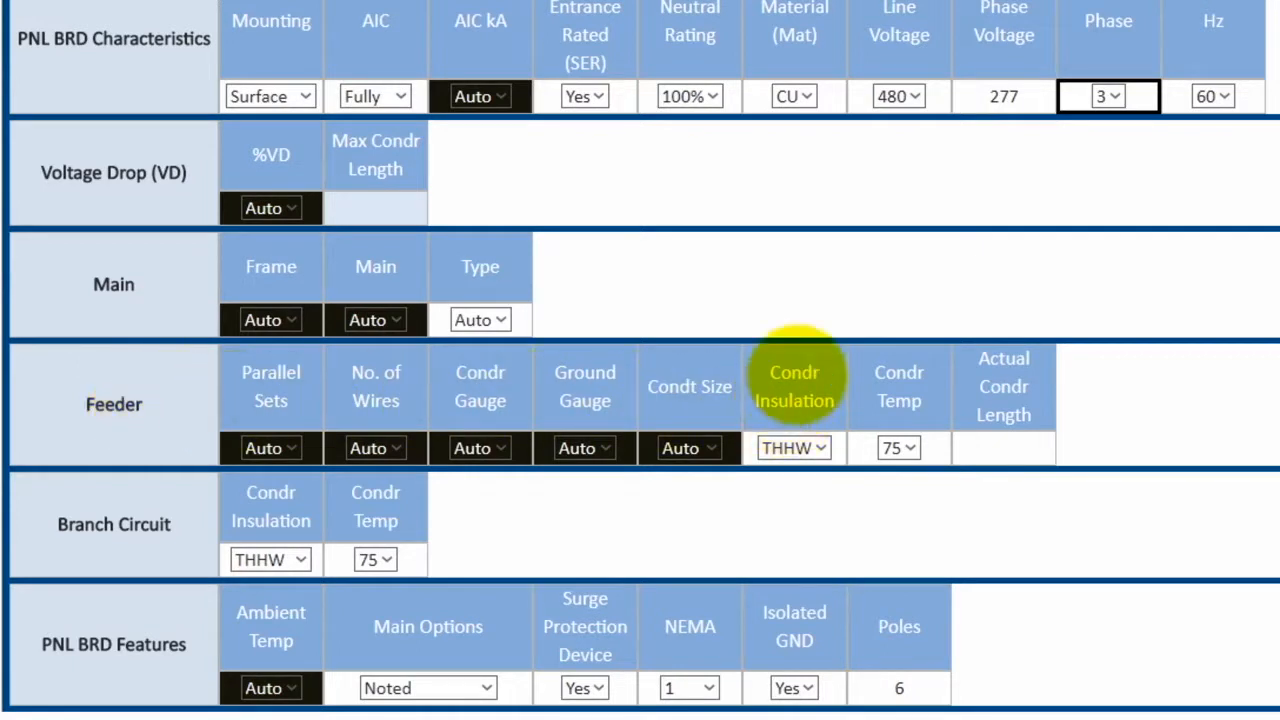
{"action": "left_click", "coordinate": [800, 447]}
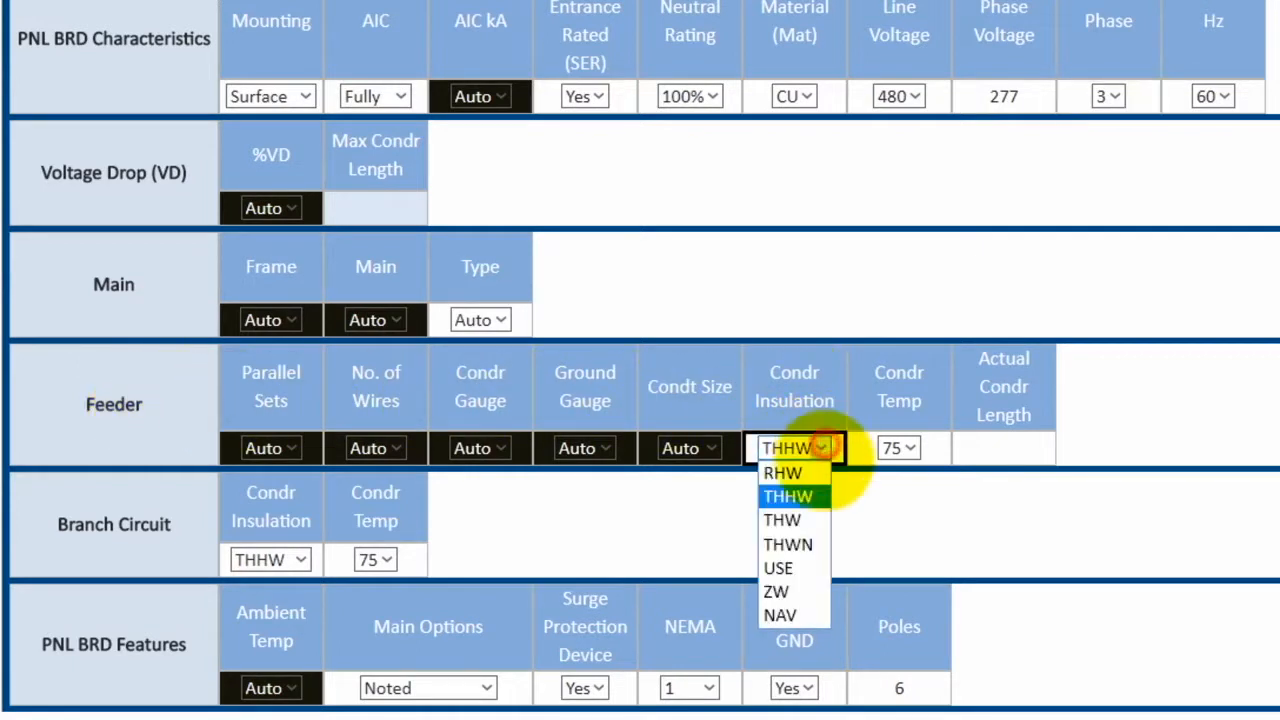
{"action": "left_click", "coordinate": [806, 543]}
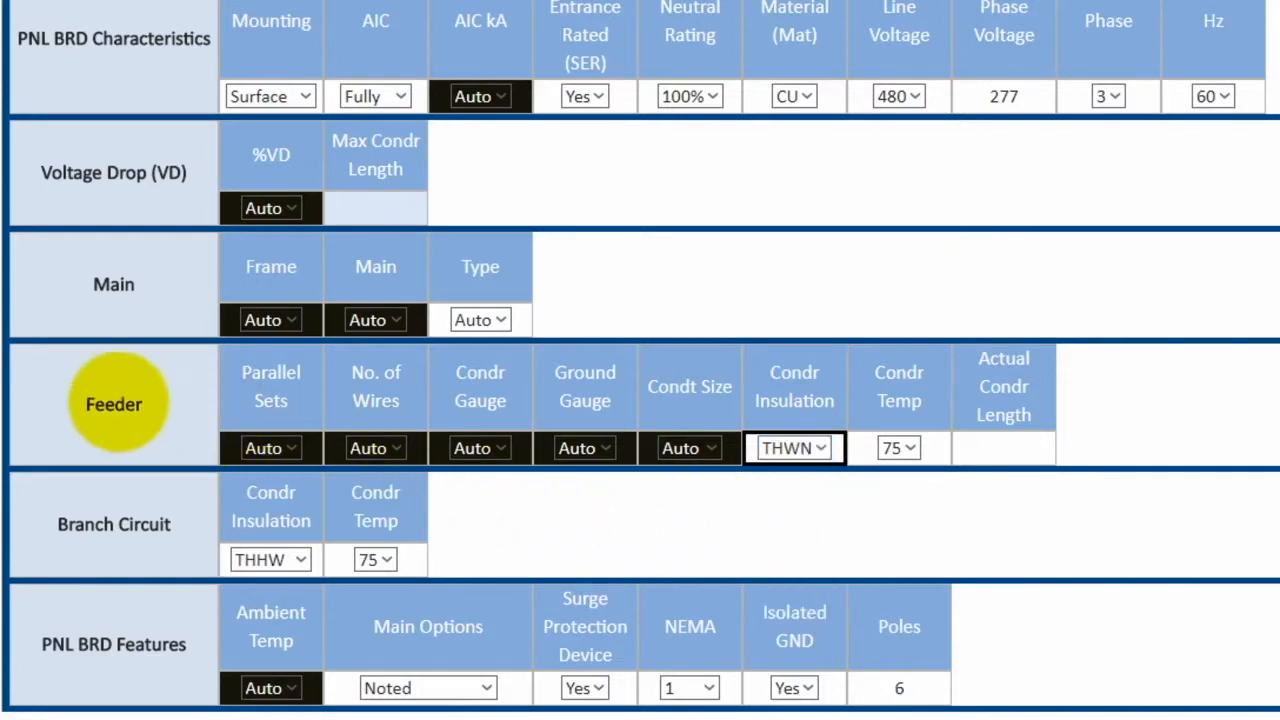
Step: Set the MDP's number of poles to 12, then close the module and calculate
{"action": "scroll", "coordinate": [95, 480], "scroll_direction": "down", "scroll_amount": 1}
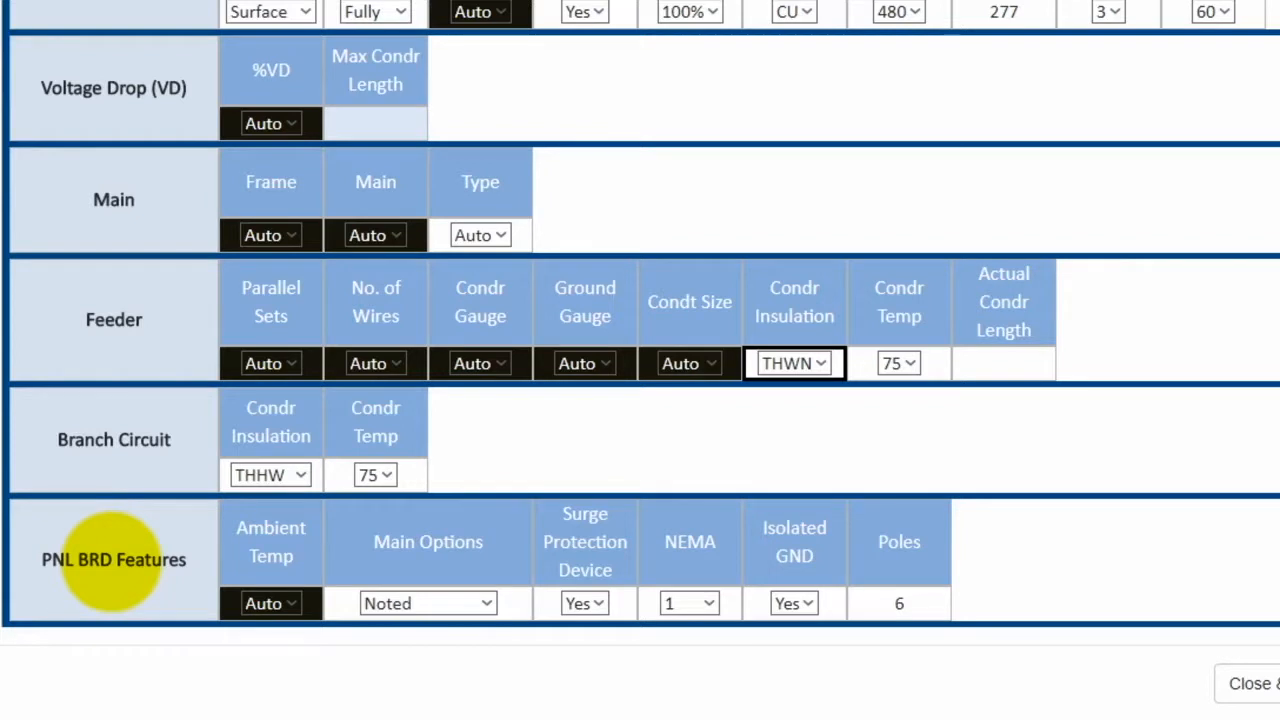
{"action": "double_click", "coordinate": [899, 605]}
{"action": "type", "text": "12"}
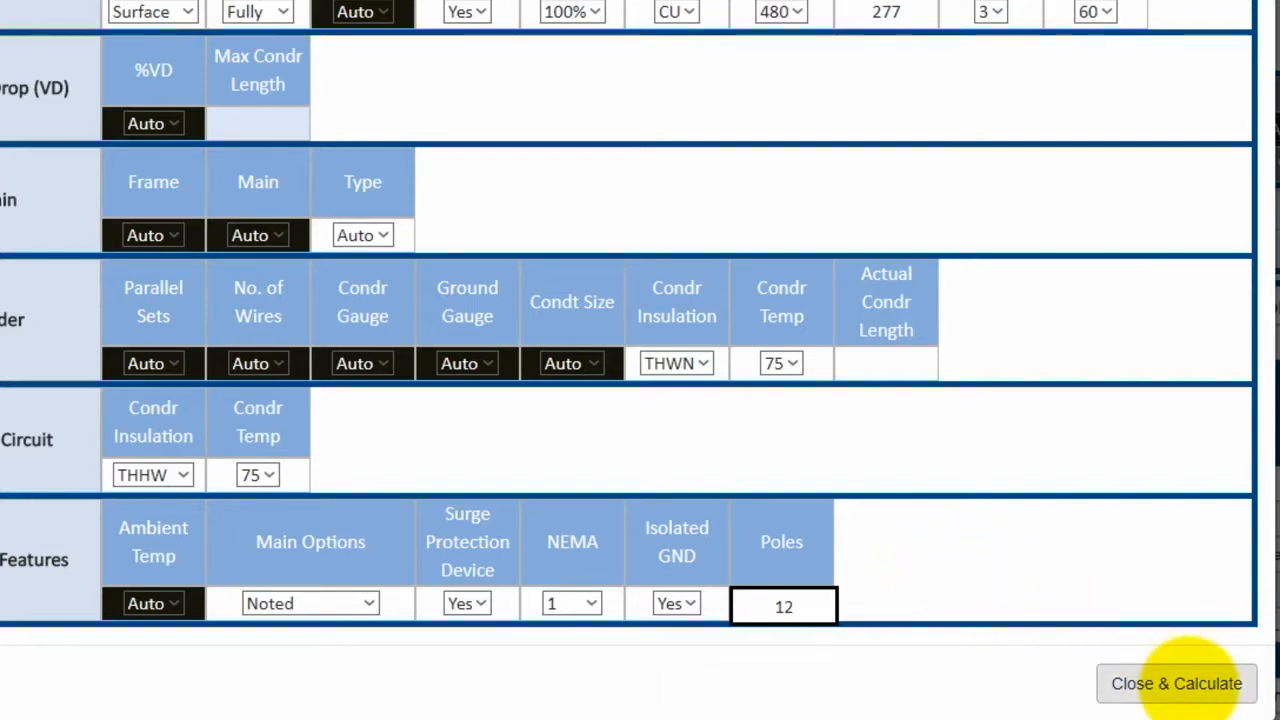
{"action": "left_click", "coordinate": [1178, 683]}
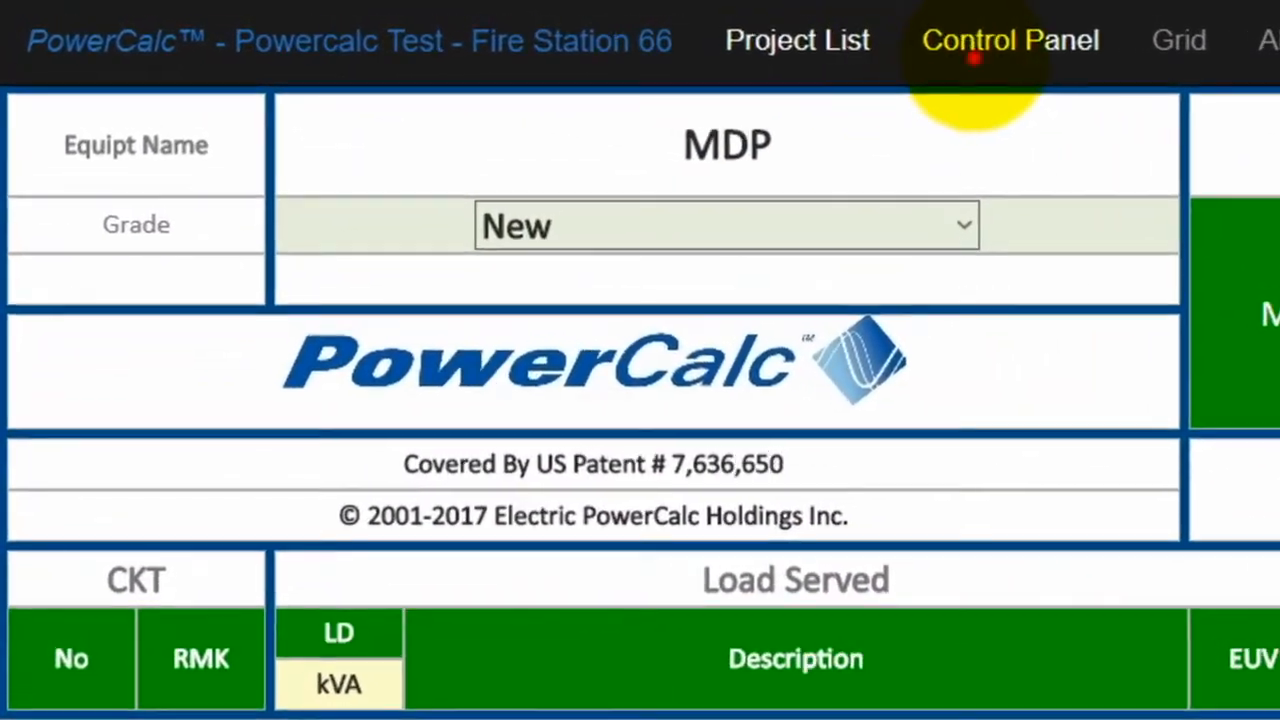
{"action": "left_click", "coordinate": [710, 30]}
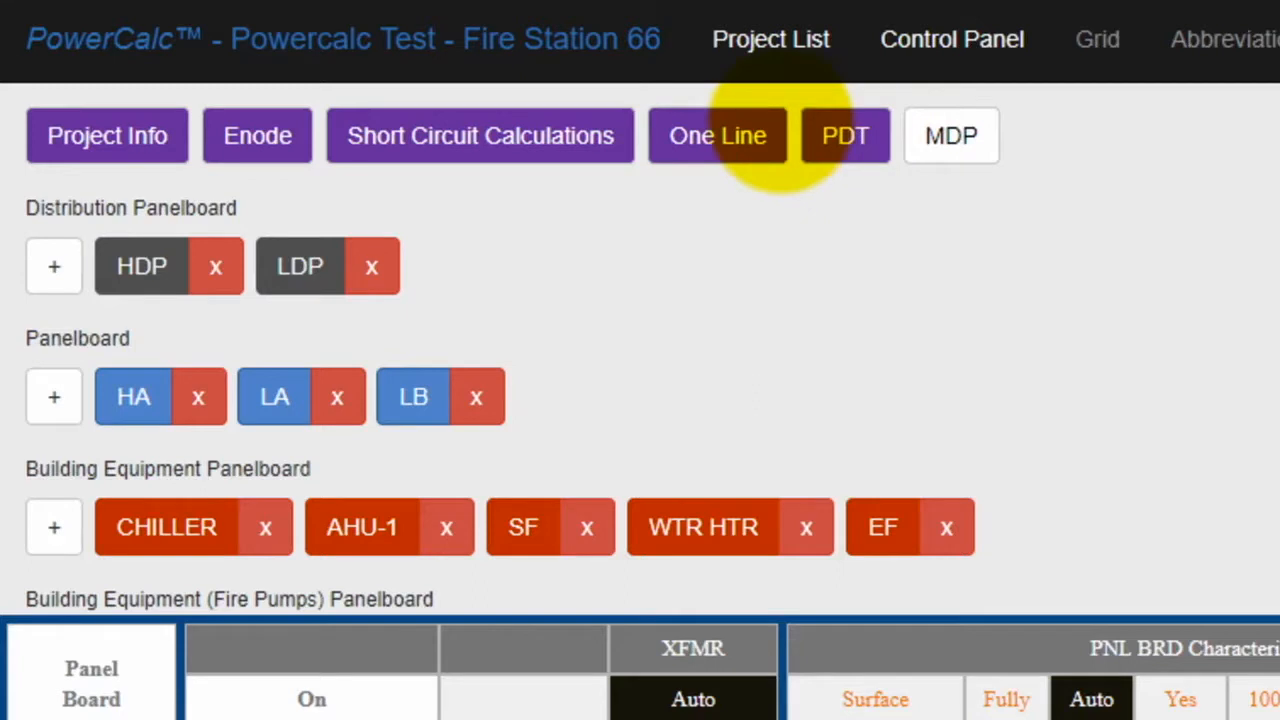
{"action": "left_click", "coordinate": [718, 136]}
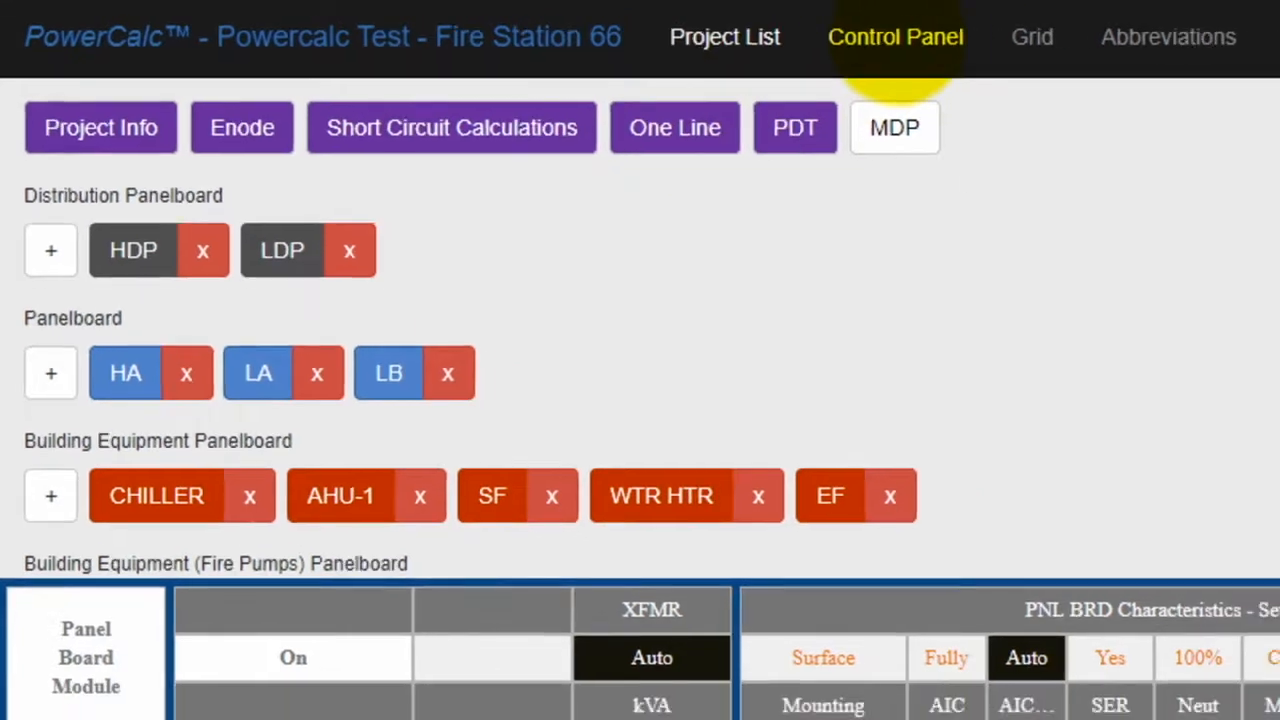
{"action": "left_click", "coordinate": [952, 39]}
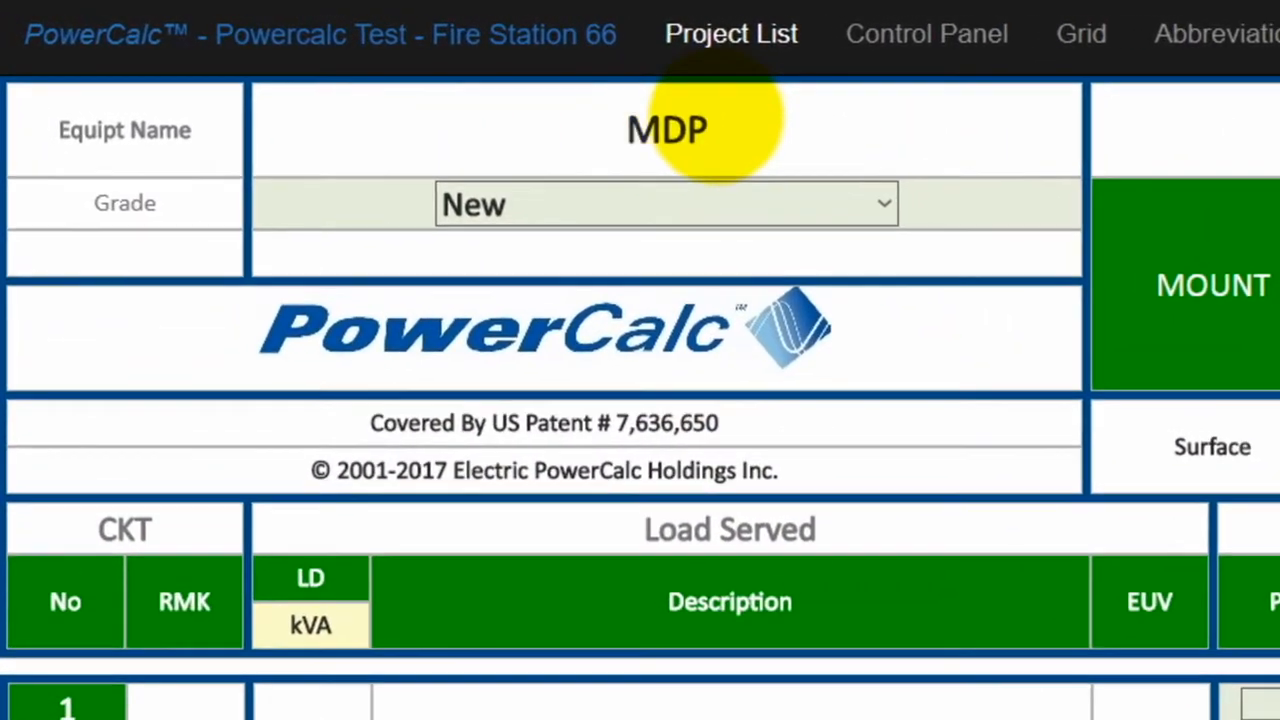
Step: Open the PNL BRD Module wizard for panelboard HA and set its mounting to Recessed
{"action": "left_click", "coordinate": [926, 38]}
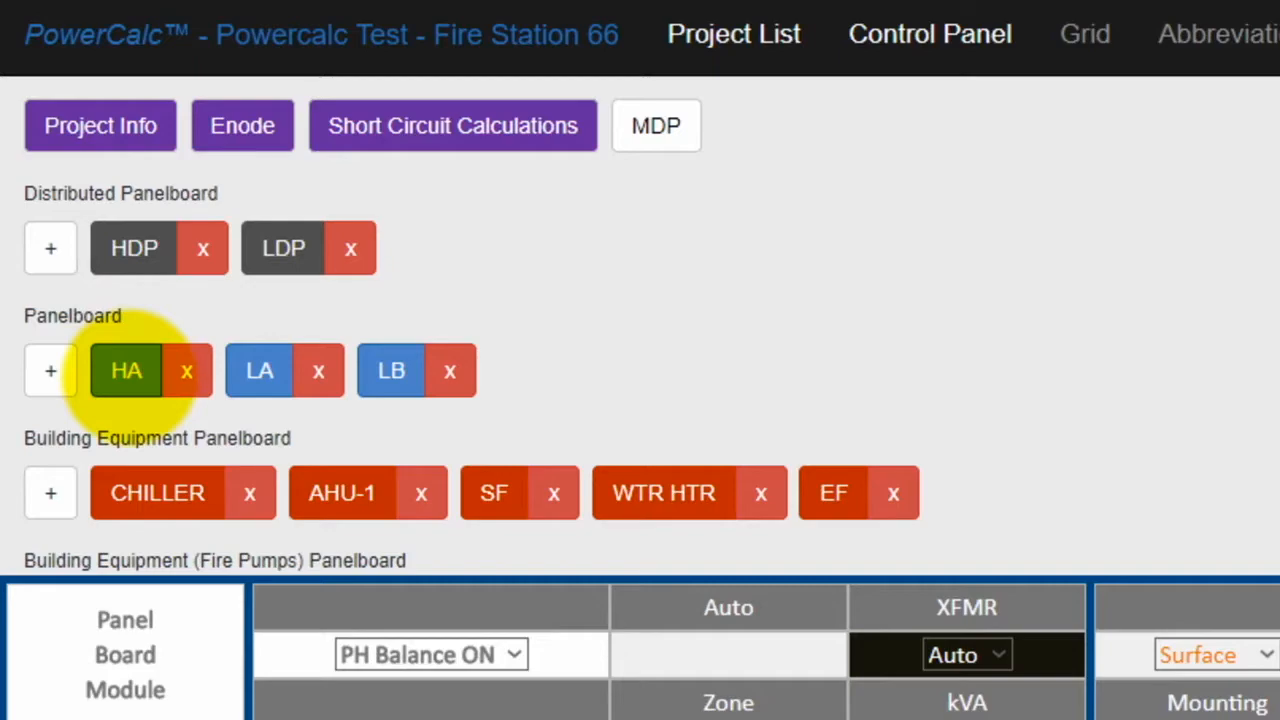
{"action": "left_click", "coordinate": [127, 370]}
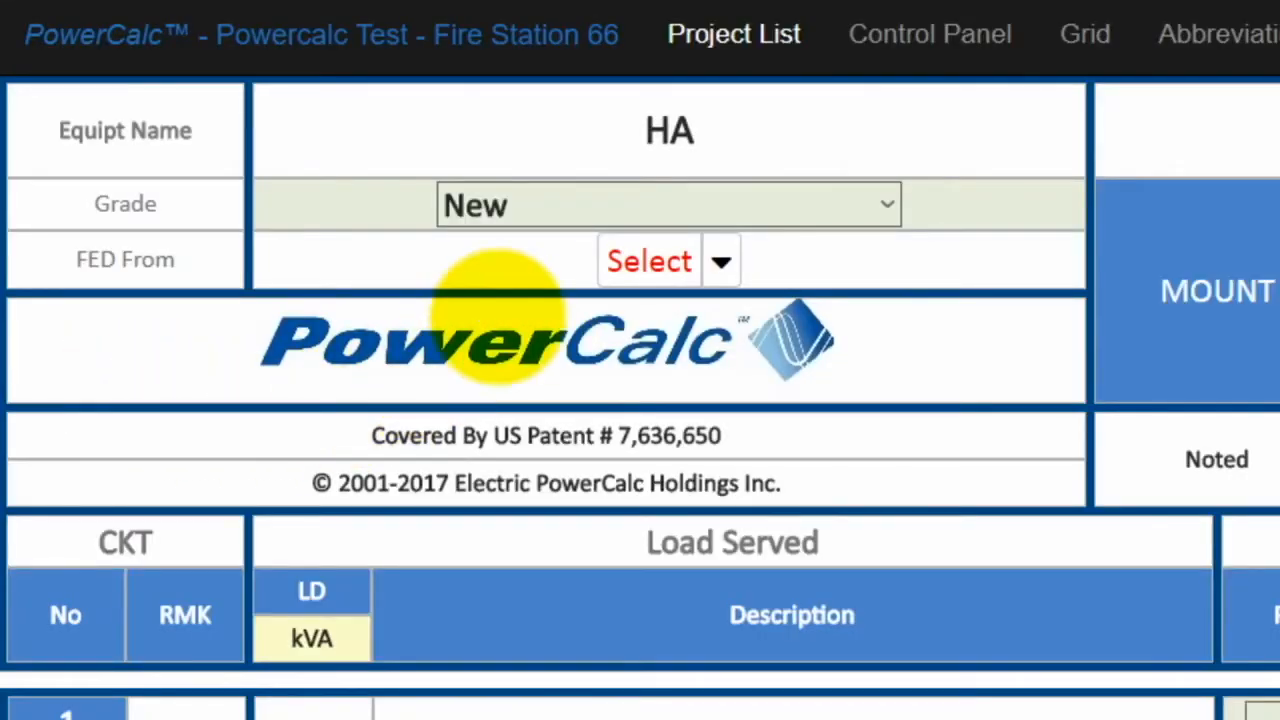
{"action": "left_click", "coordinate": [935, 38]}
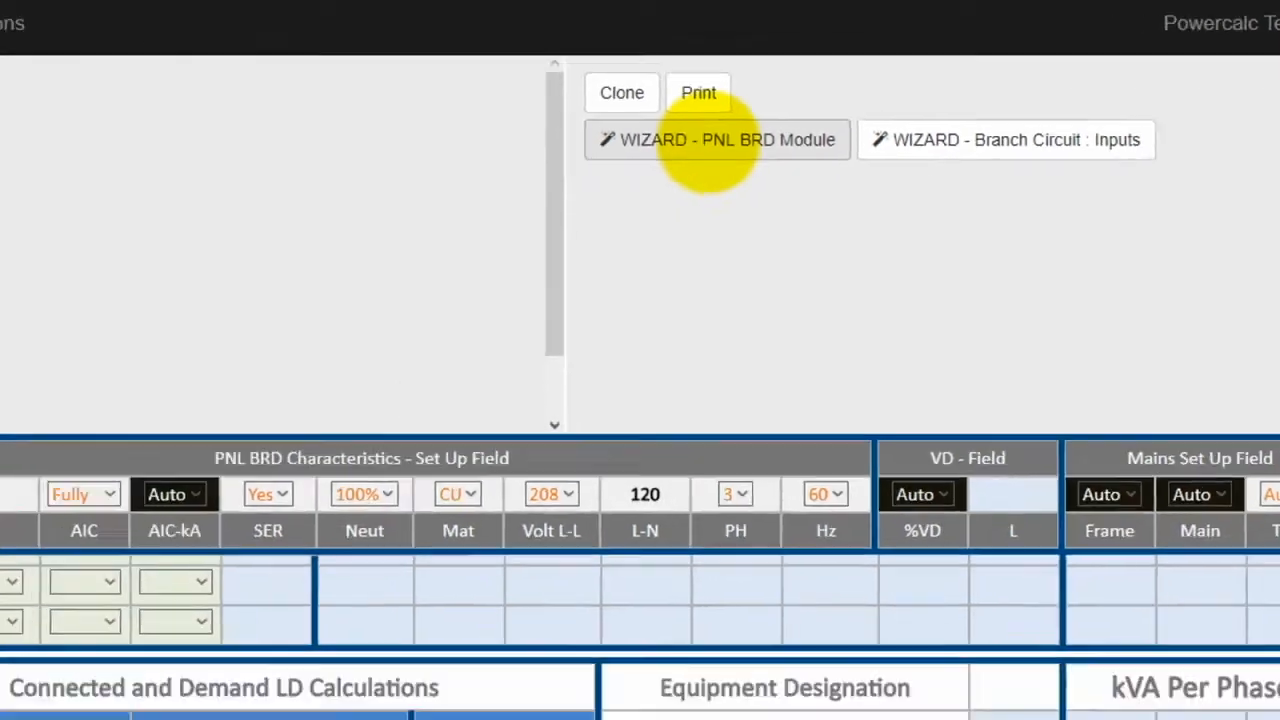
{"action": "left_click", "coordinate": [490, 183]}
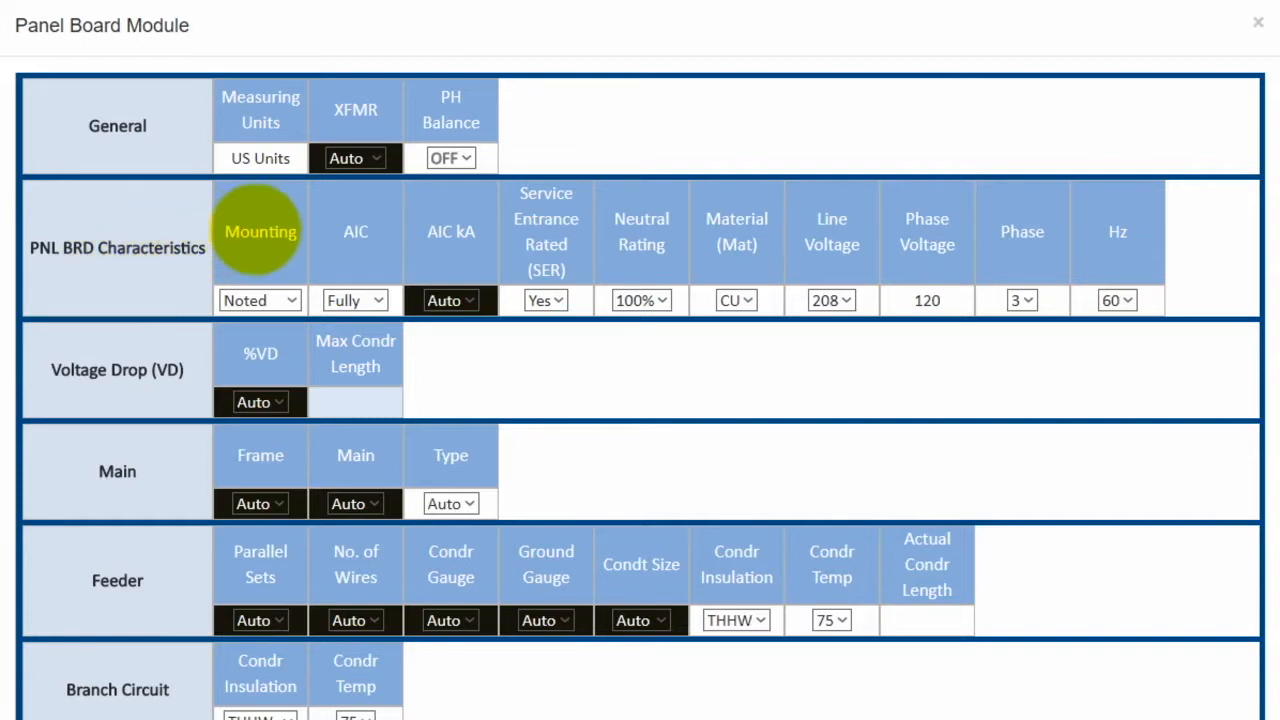
{"action": "left_click", "coordinate": [282, 299]}
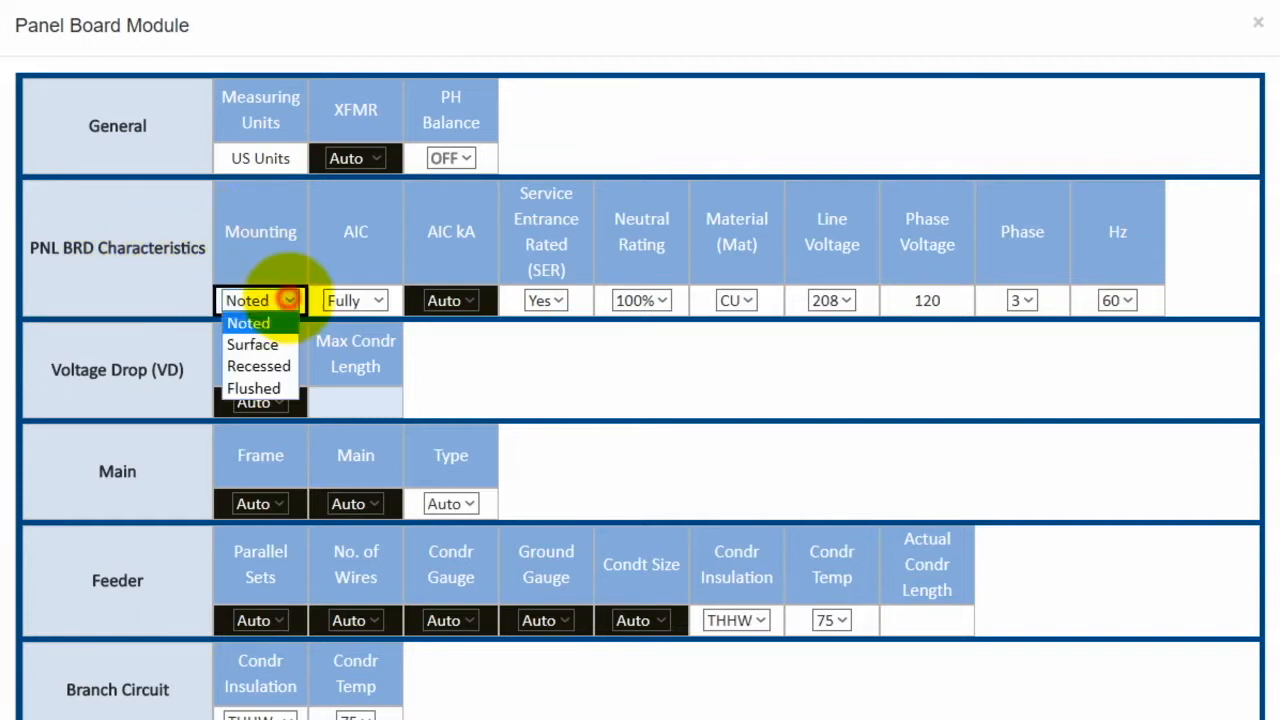
{"action": "left_click", "coordinate": [258, 366]}
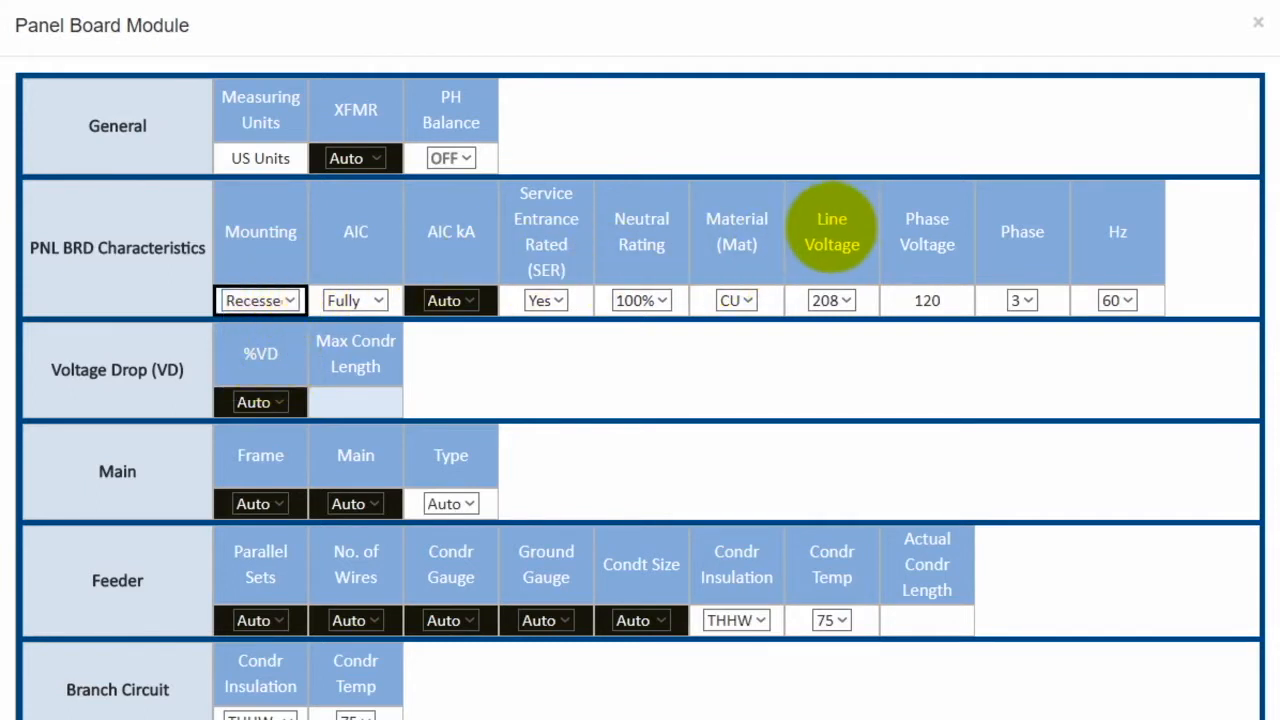
Step: Set panelboard HA's line voltage to 480 and its phase to 3
{"action": "left_click", "coordinate": [832, 300]}
{"action": "left_click", "coordinate": [828, 365]}
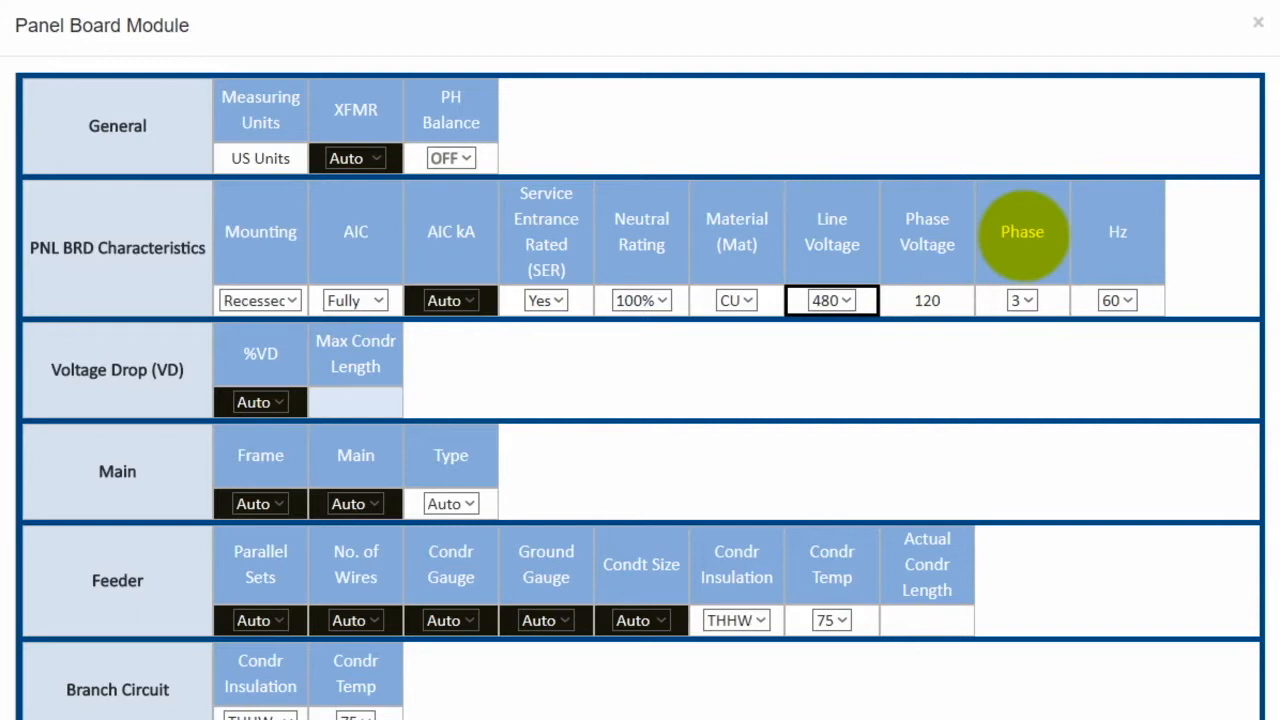
{"action": "left_click", "coordinate": [1022, 300]}
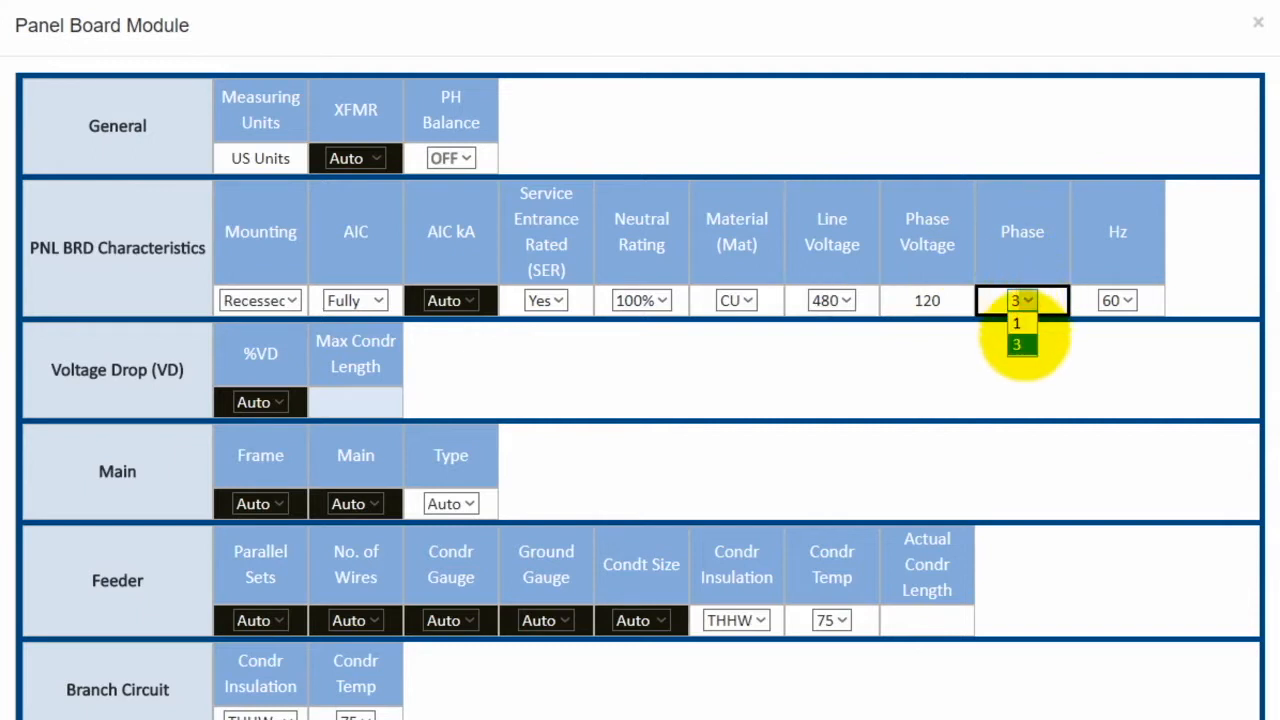
{"action": "left_click", "coordinate": [1018, 343]}
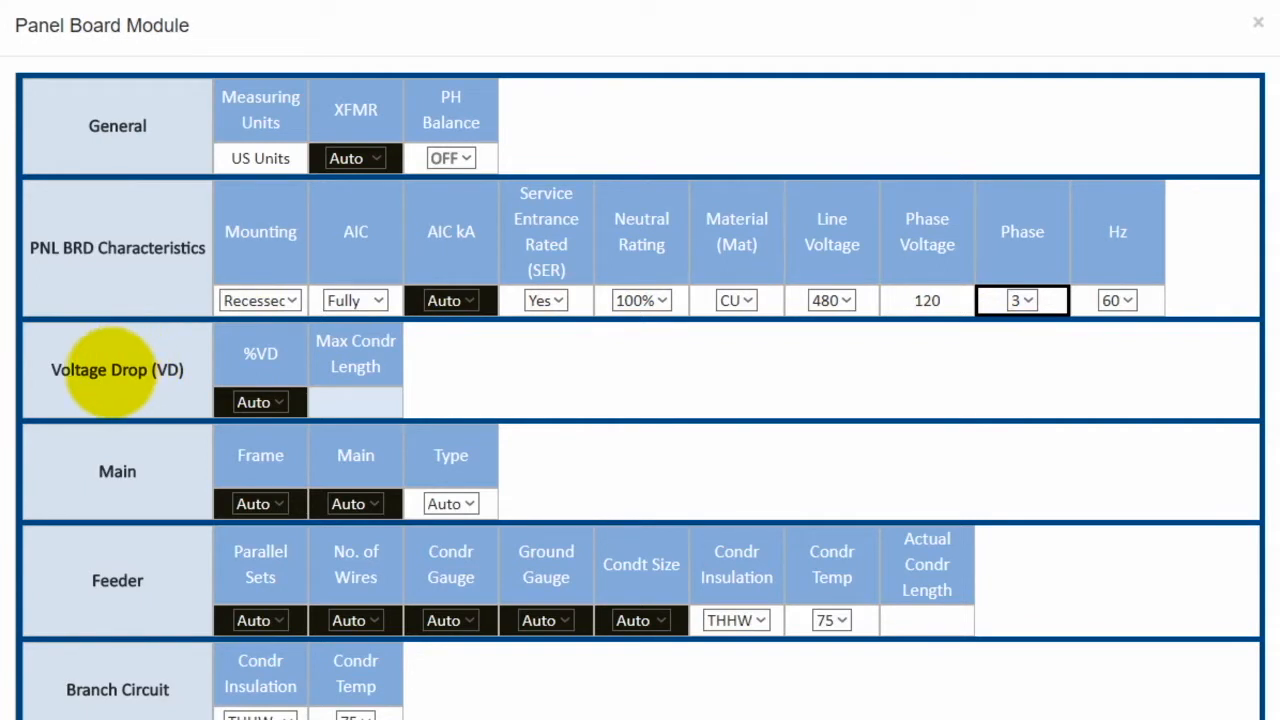
{"action": "scroll", "coordinate": [117, 369], "scroll_direction": "down", "scroll_amount": 1}
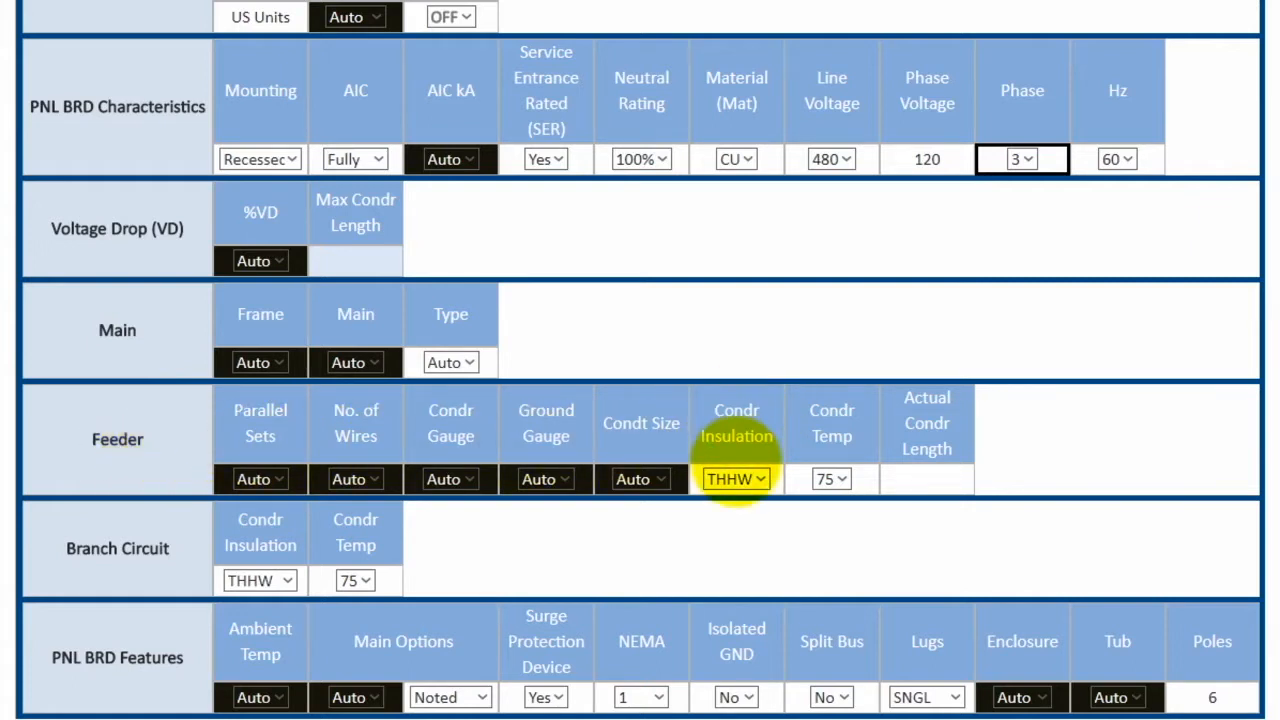
Step: Set HA's feeder conductor insulation to THWN and its number of poles to 24, then close the module and calculate
{"action": "left_click", "coordinate": [736, 478]}
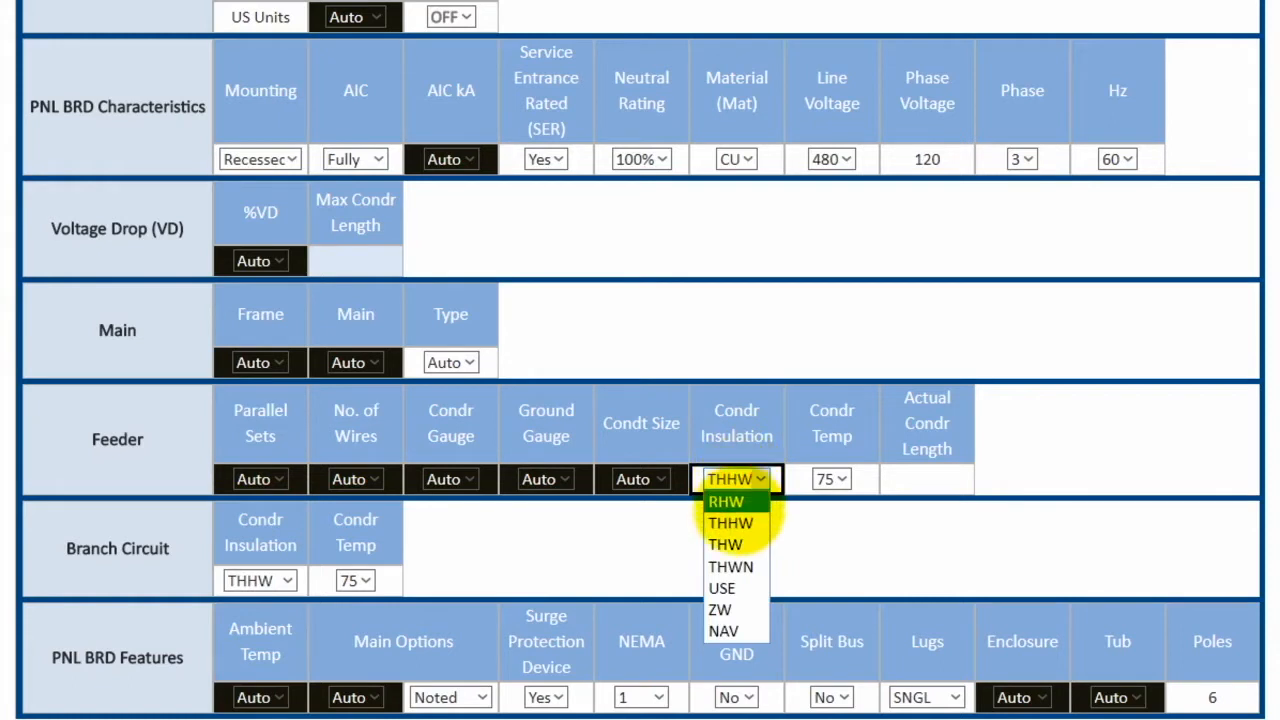
{"action": "left_click", "coordinate": [740, 565]}
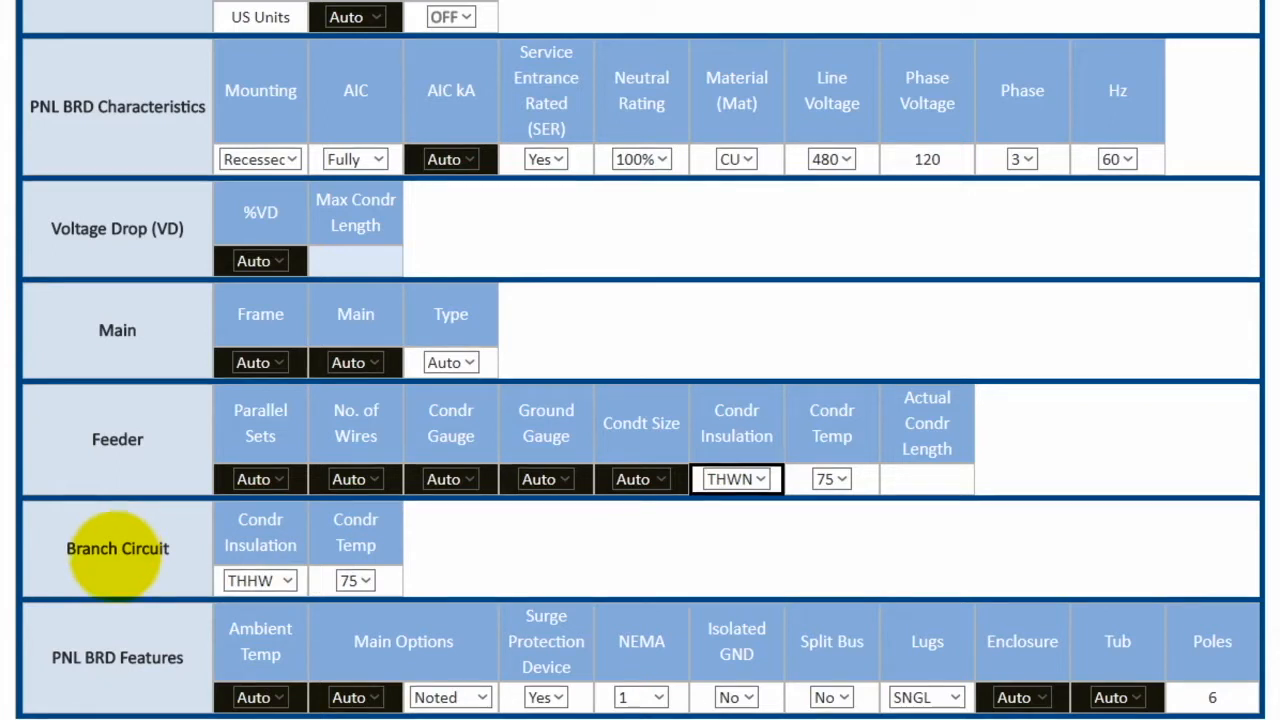
{"action": "scroll", "coordinate": [120, 570], "scroll_direction": "down", "scroll_amount": 1}
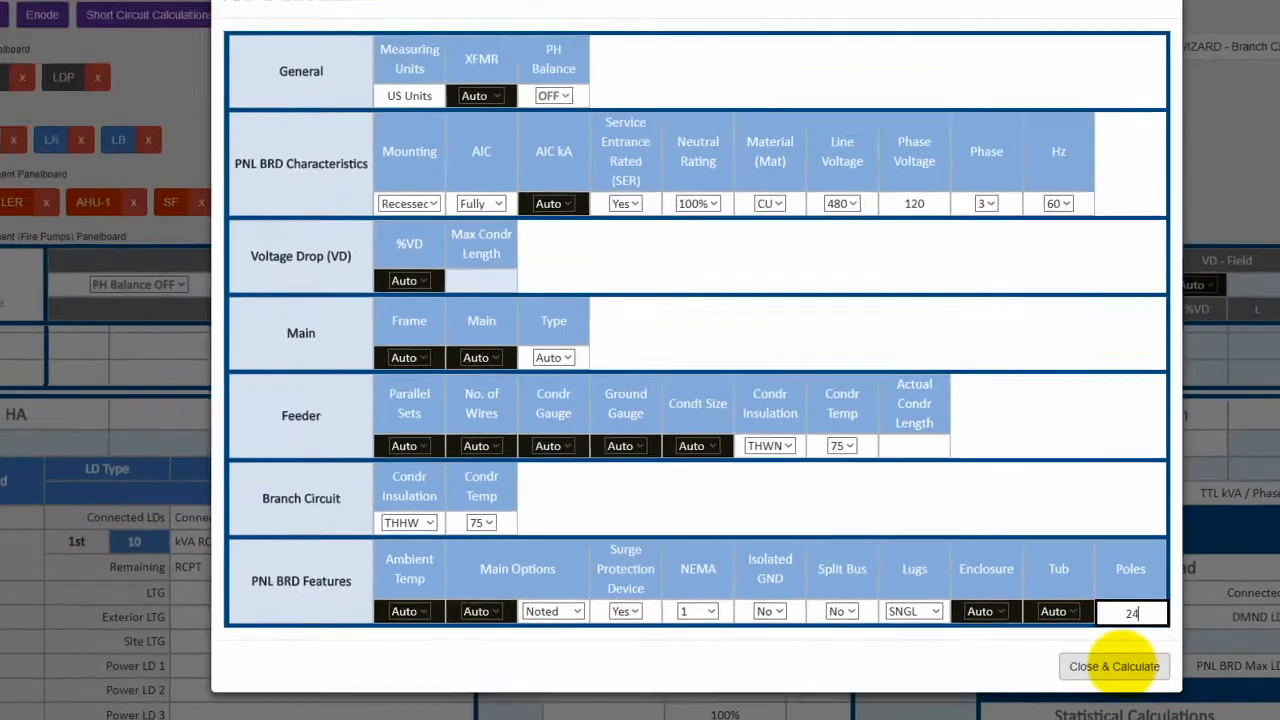
{"action": "left_click", "coordinate": [1113, 663]}
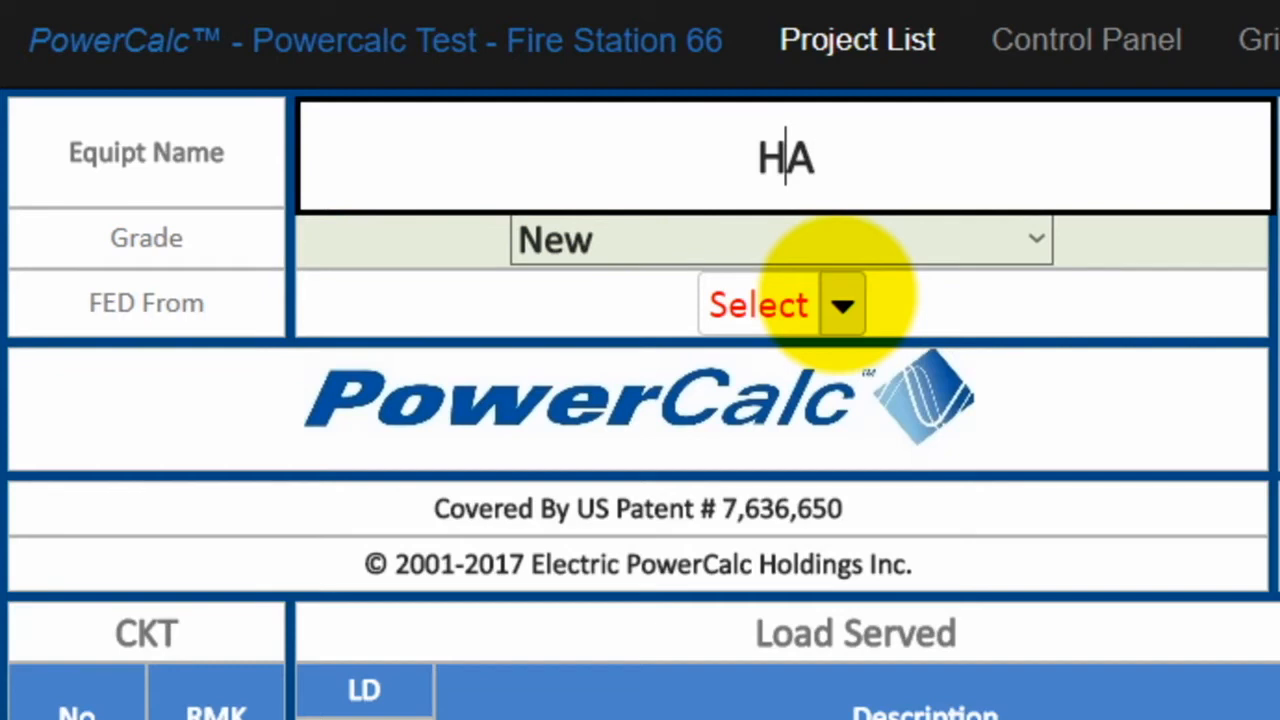
Step: Set panelboard HA to be fed from MDP on circuit 3 and submit the circuit selection
{"action": "left_click", "coordinate": [842, 305]}
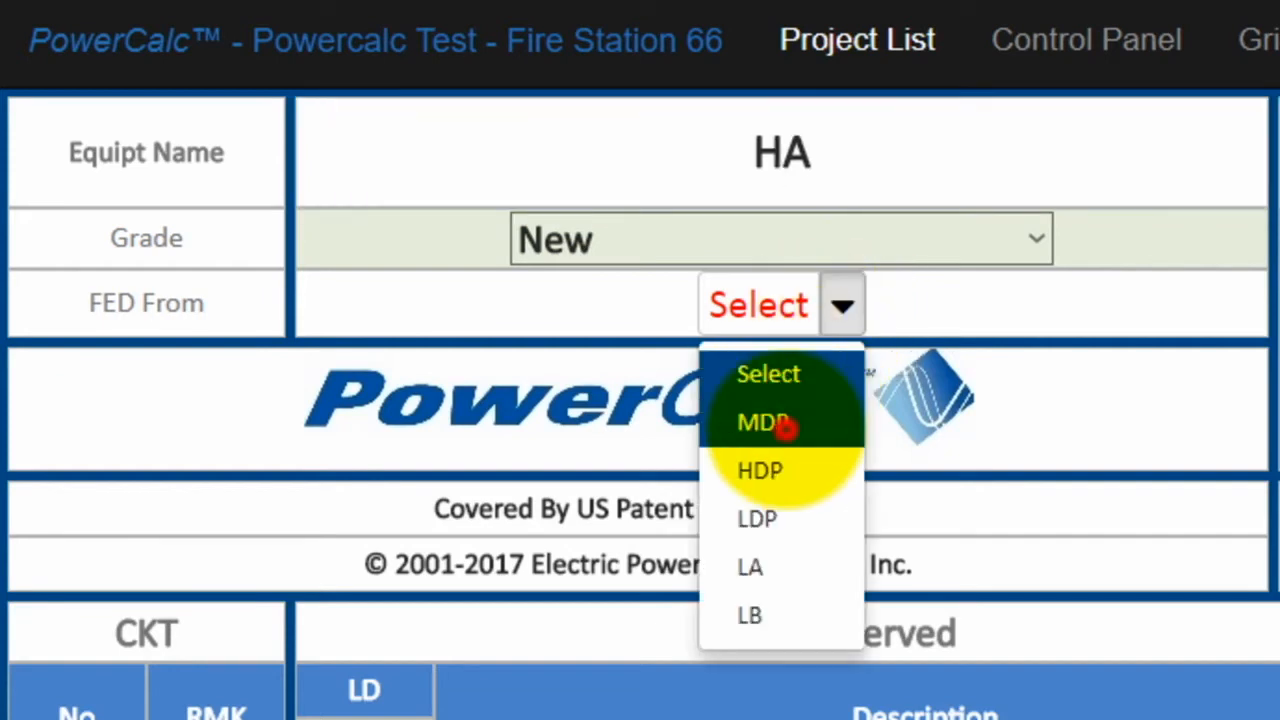
{"action": "left_click", "coordinate": [784, 424]}
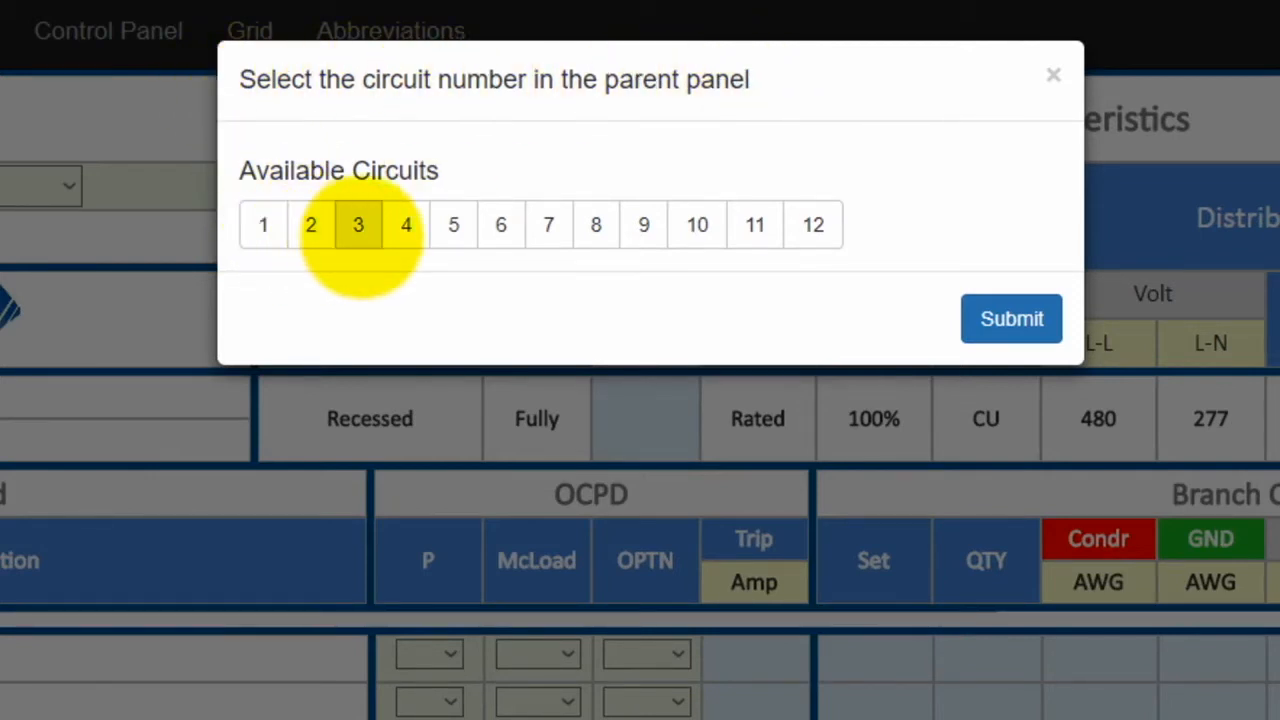
{"action": "left_click", "coordinate": [358, 224]}
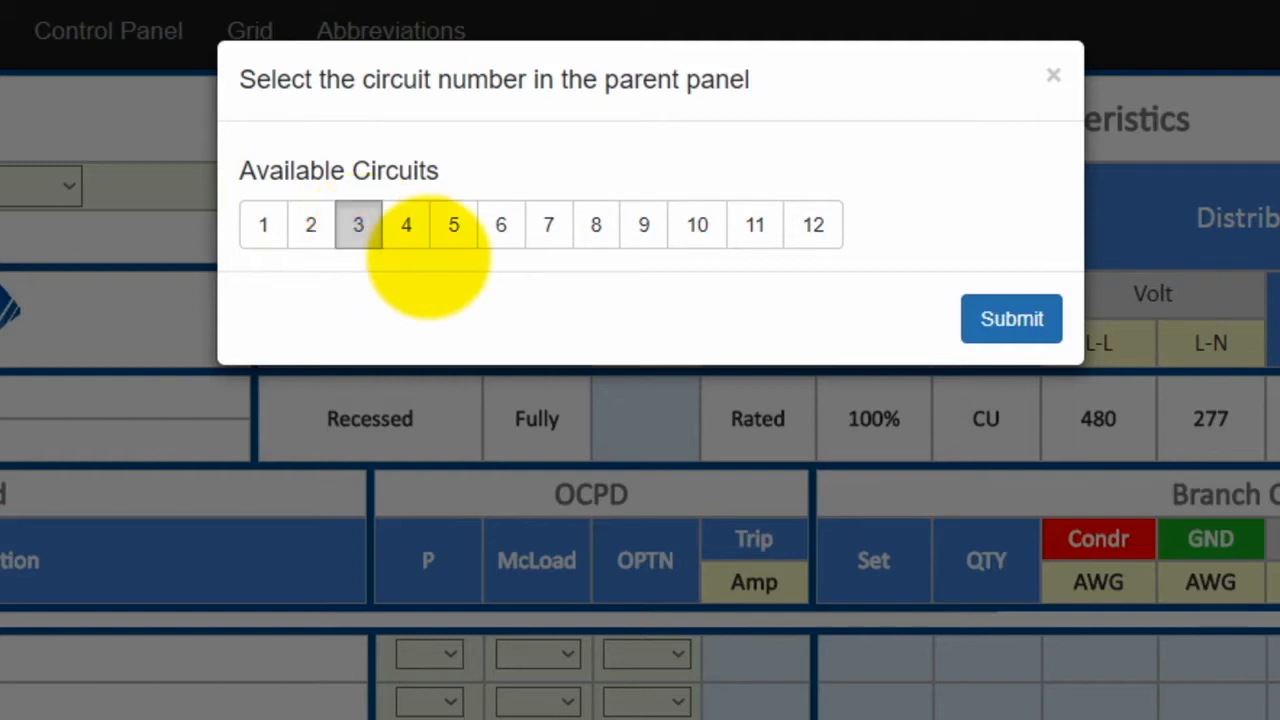
{"action": "left_click", "coordinate": [1011, 318]}
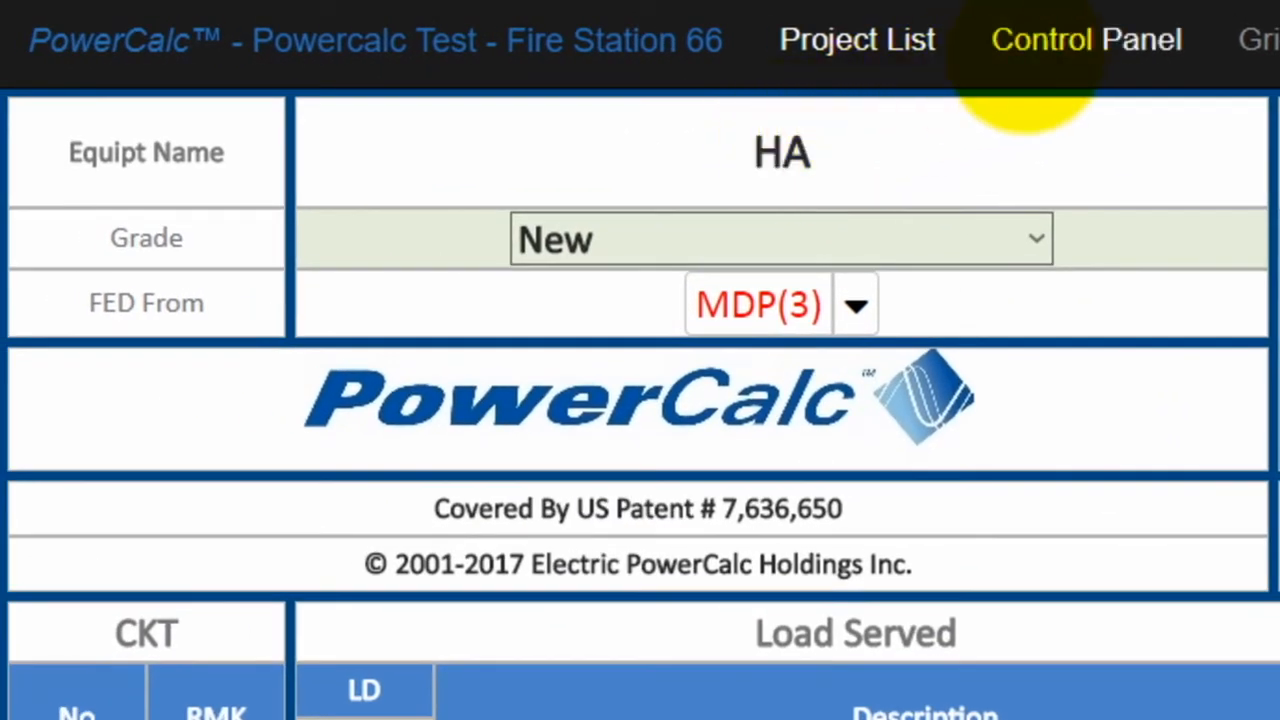
Step: Open the MDP panelboard from the project's panelboard list
{"action": "left_click", "coordinate": [1062, 38]}
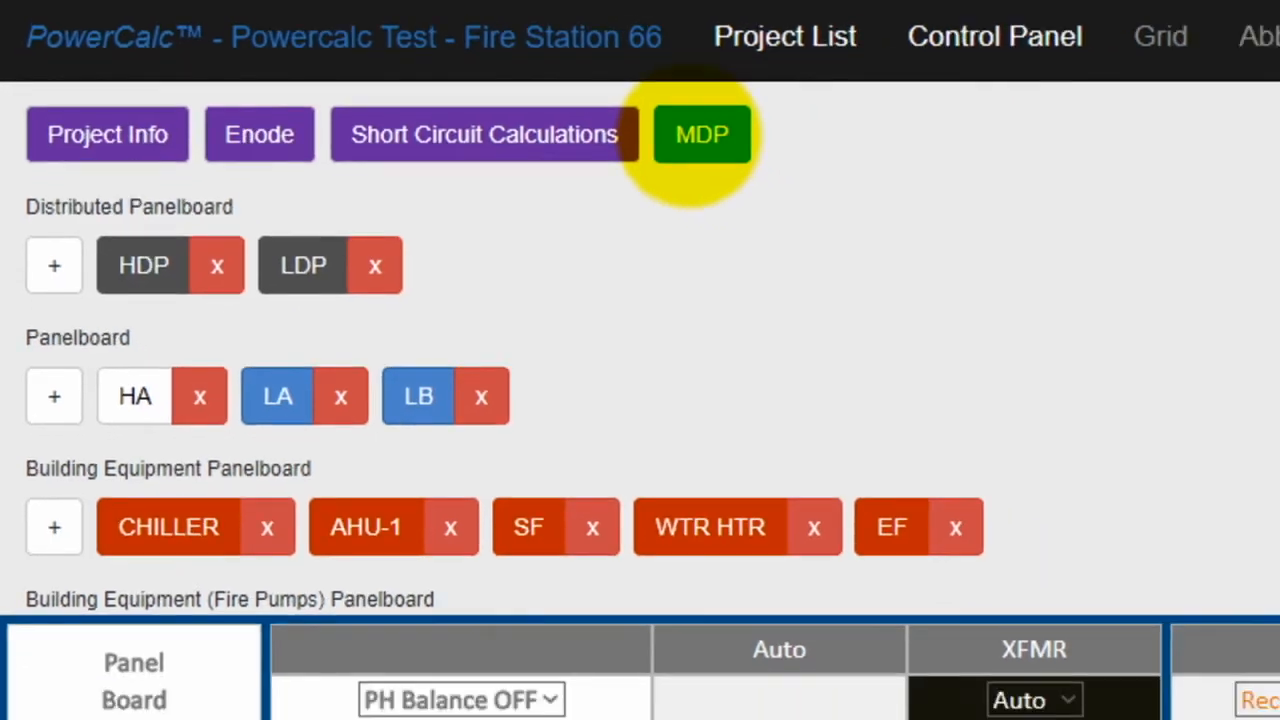
{"action": "left_click", "coordinate": [702, 134]}
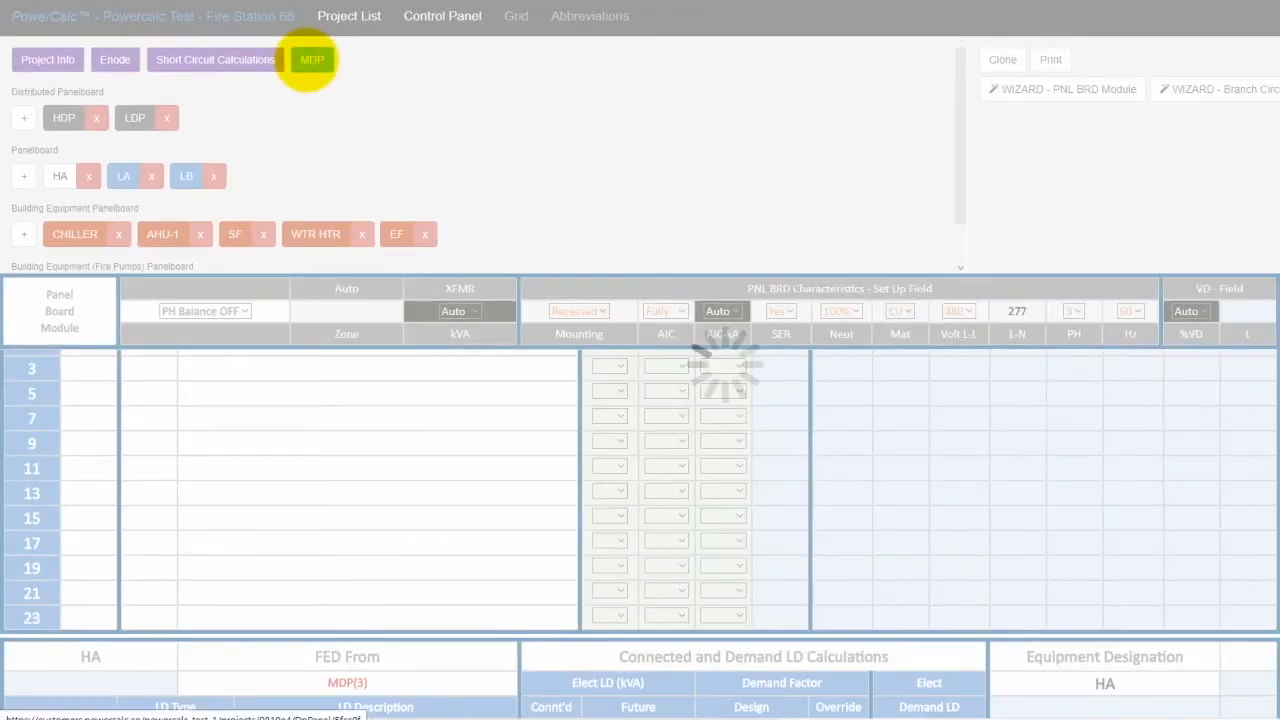